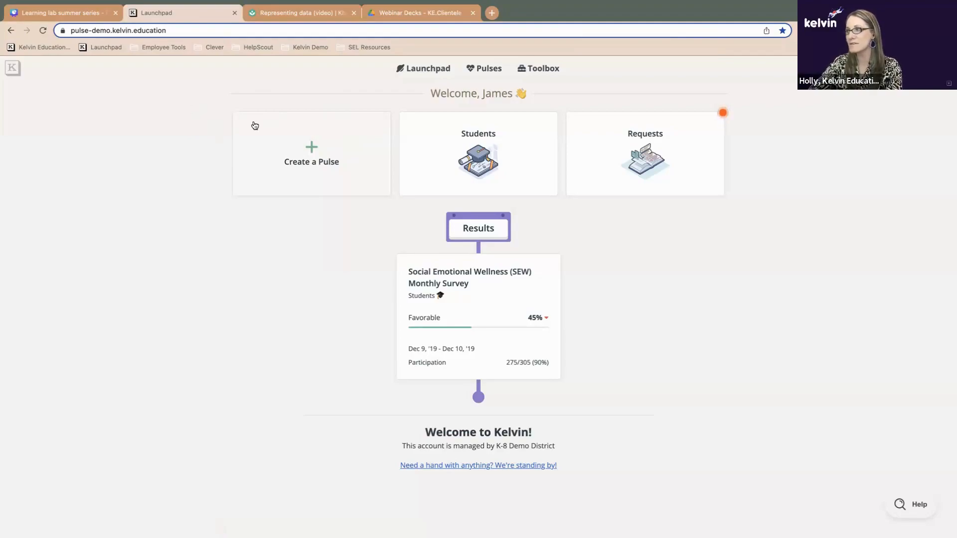
Create a new student Pulse and name it "End of year feedback"
click(333, 152)
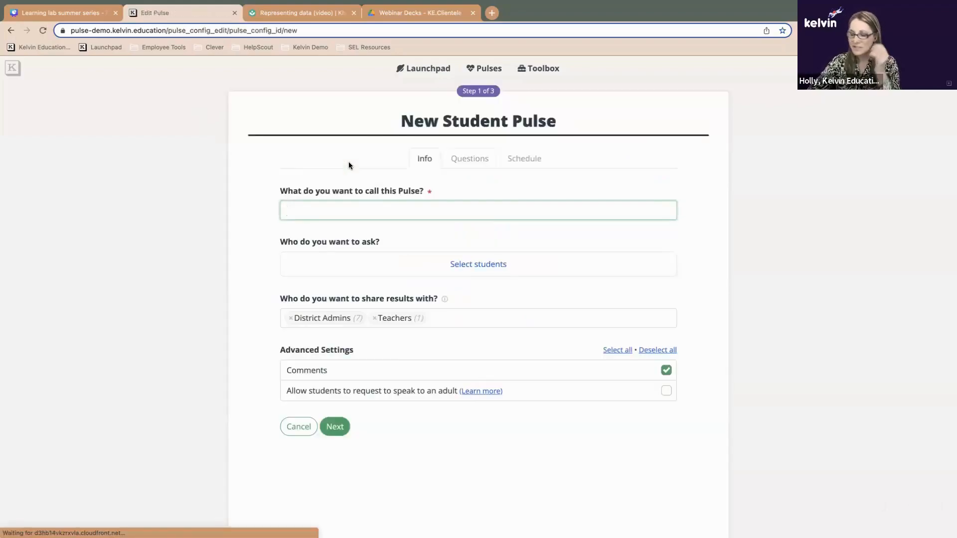
drag(398, 121, 560, 124)
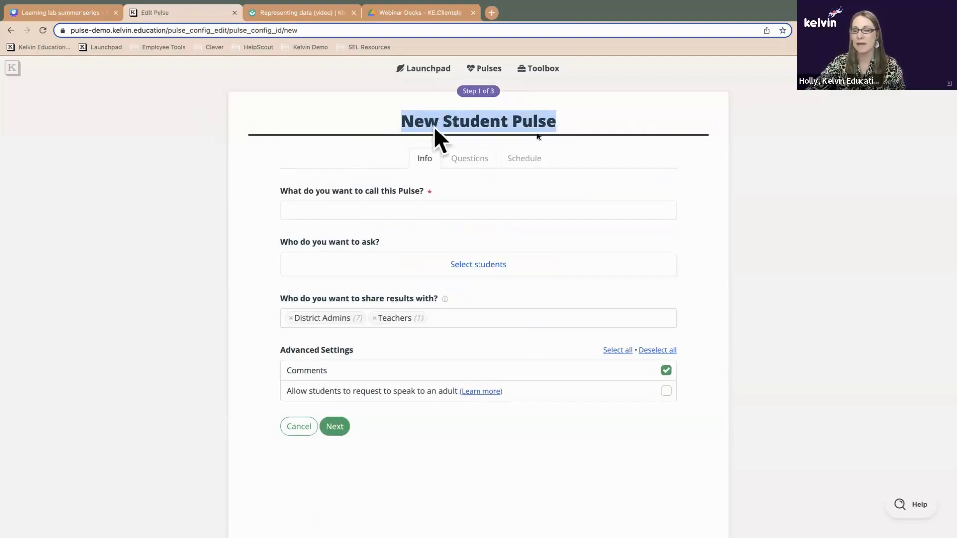
click(498, 121)
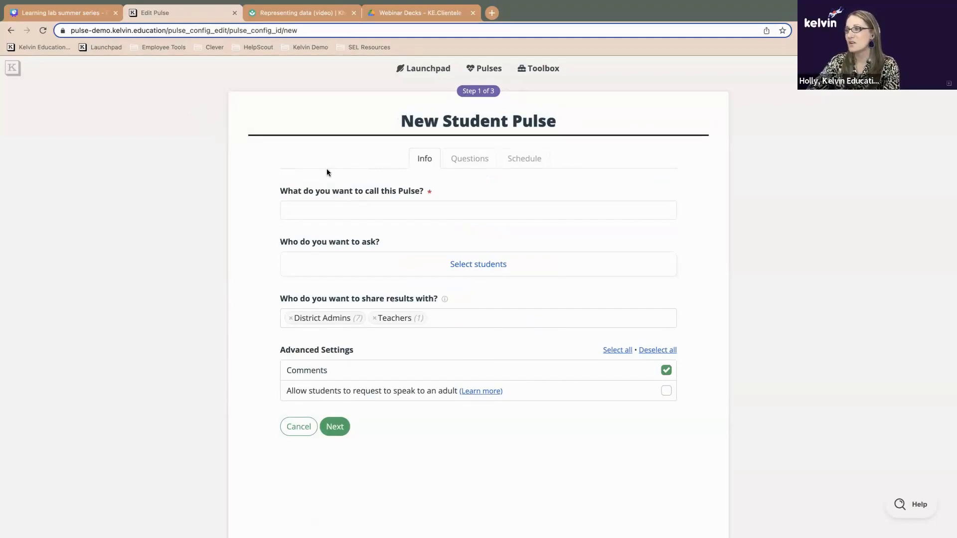
click(314, 205)
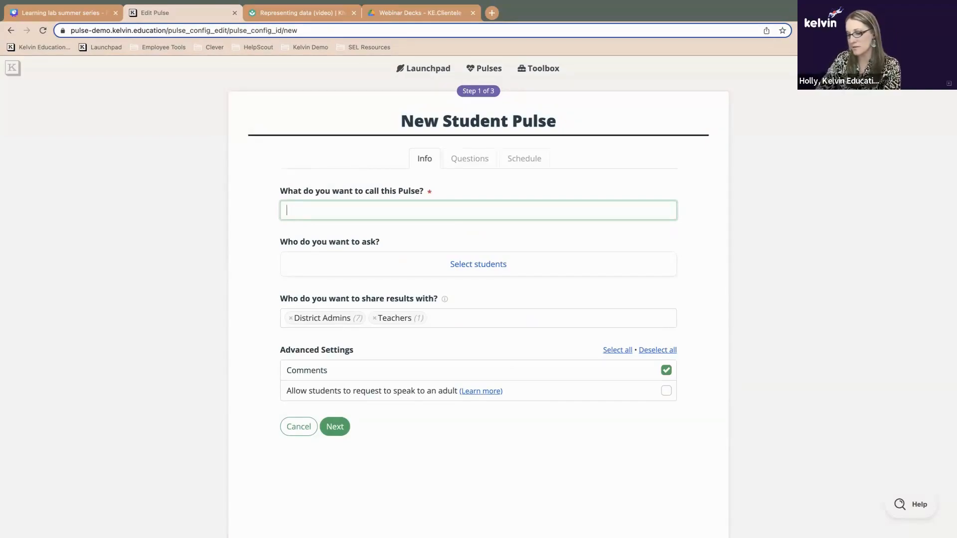
text(End of ye)
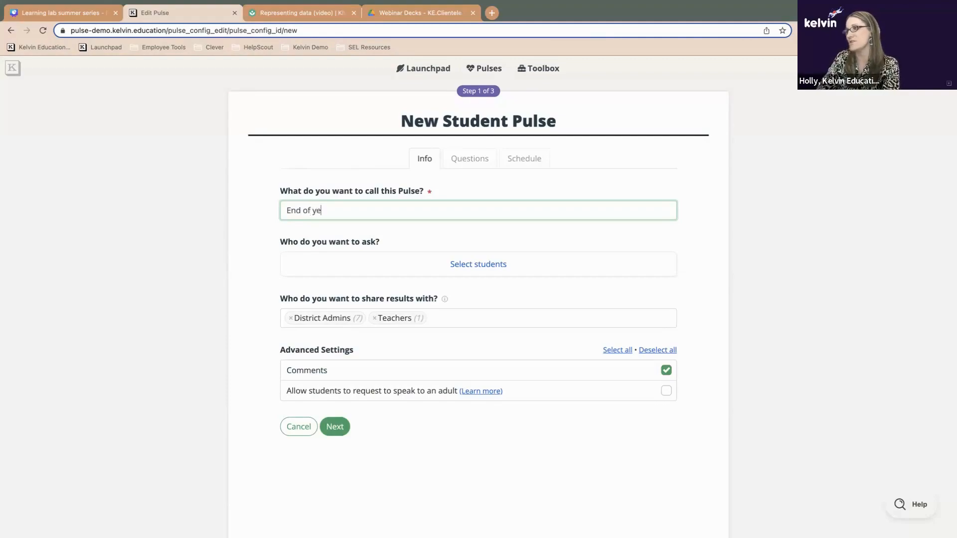
text(ar feedback)
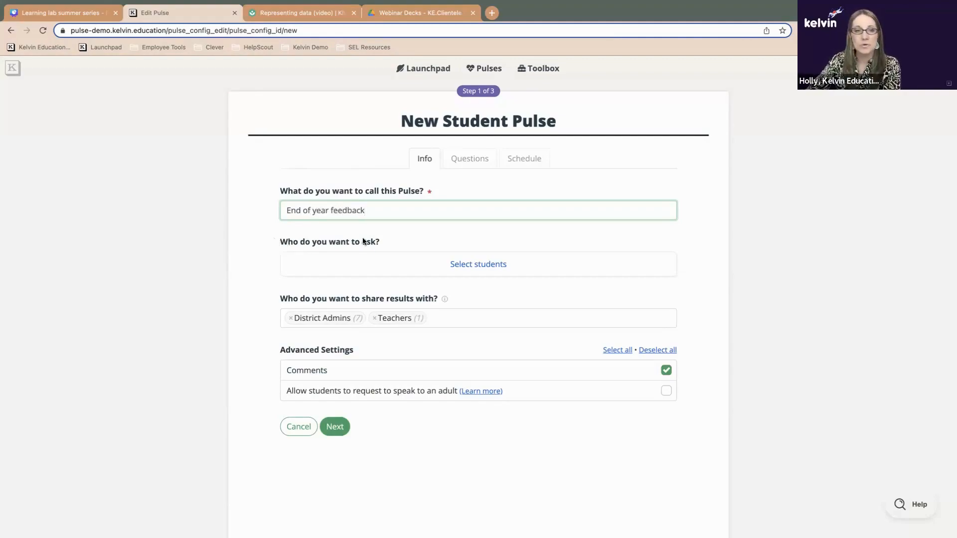
Set all students of Yoshi Middle as the Pulse's respondents, without any grade, class or group filter
click(472, 267)
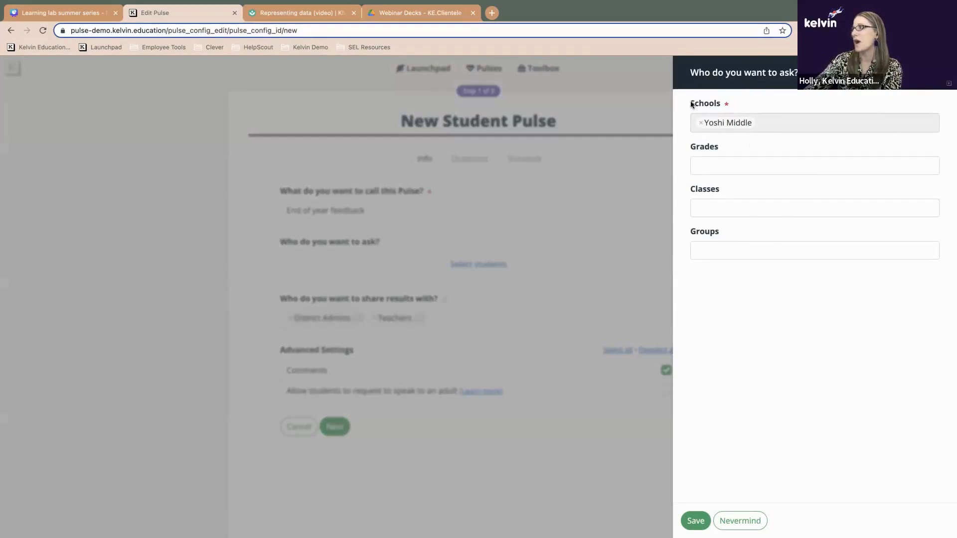
drag(691, 103, 726, 102)
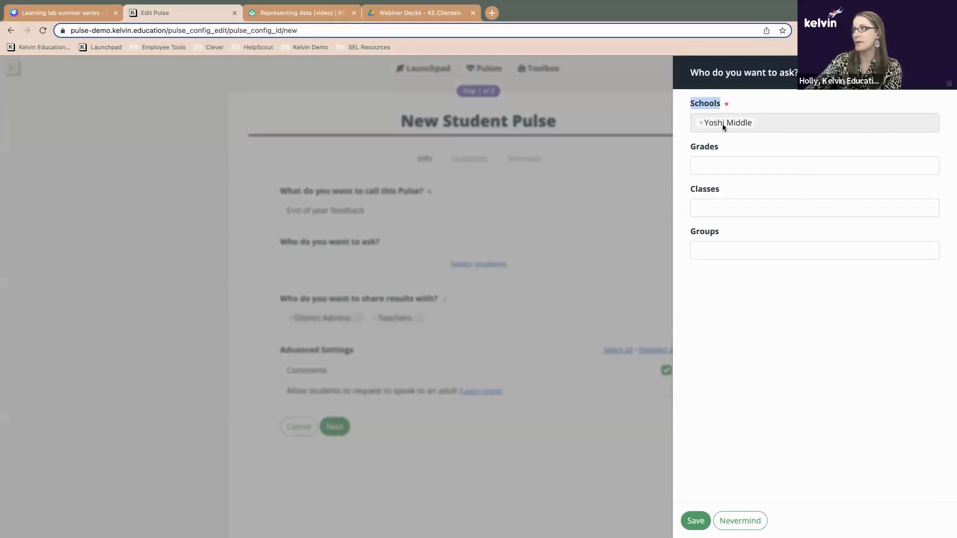
click(779, 105)
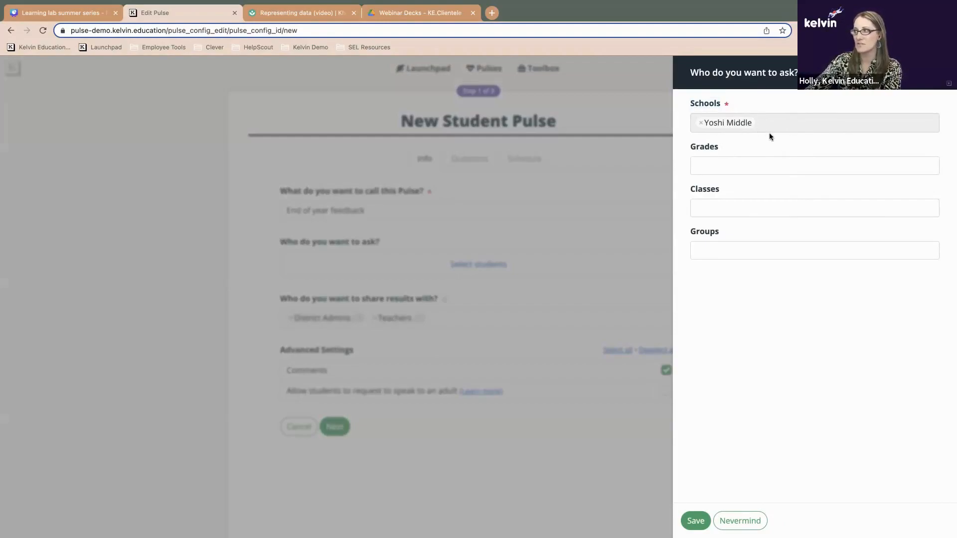
click(728, 256)
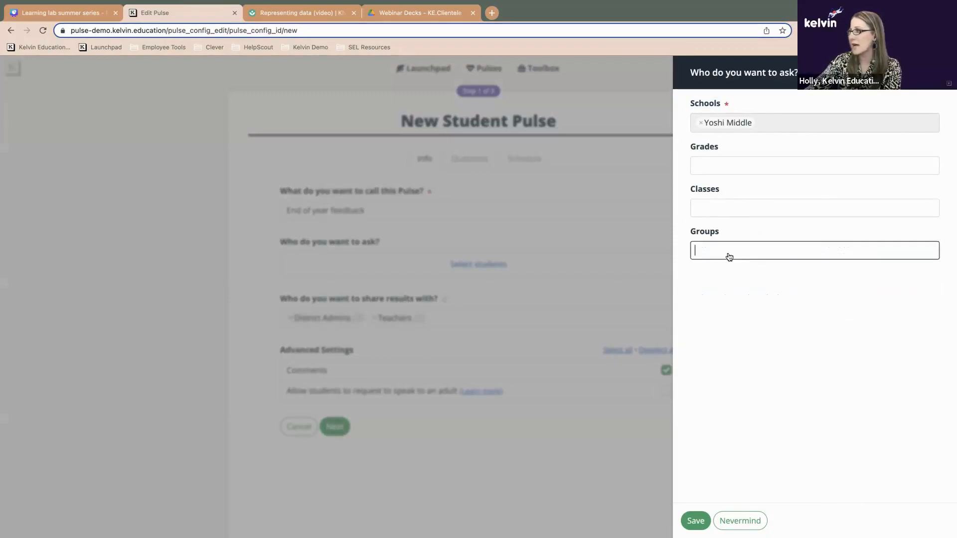
scroll(737, 279, down, 3)
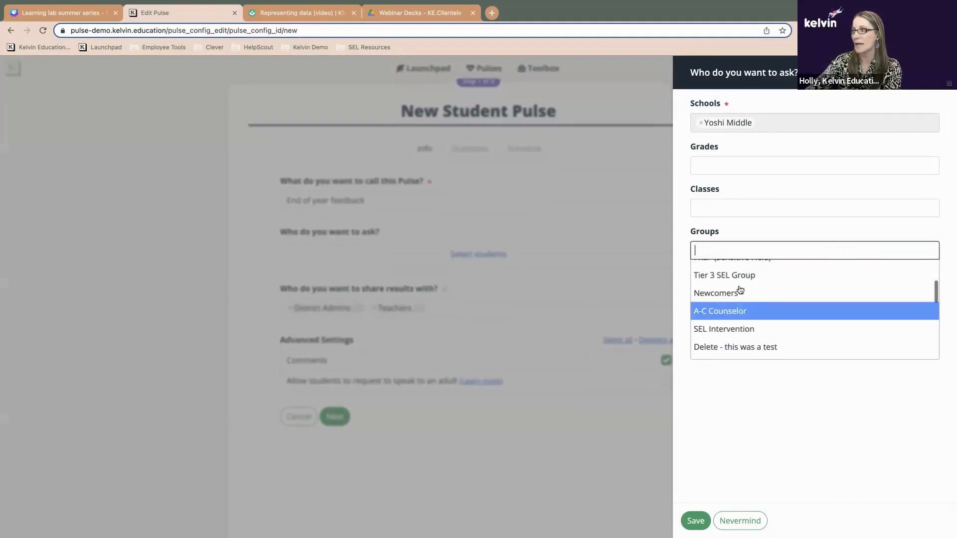
click(736, 383)
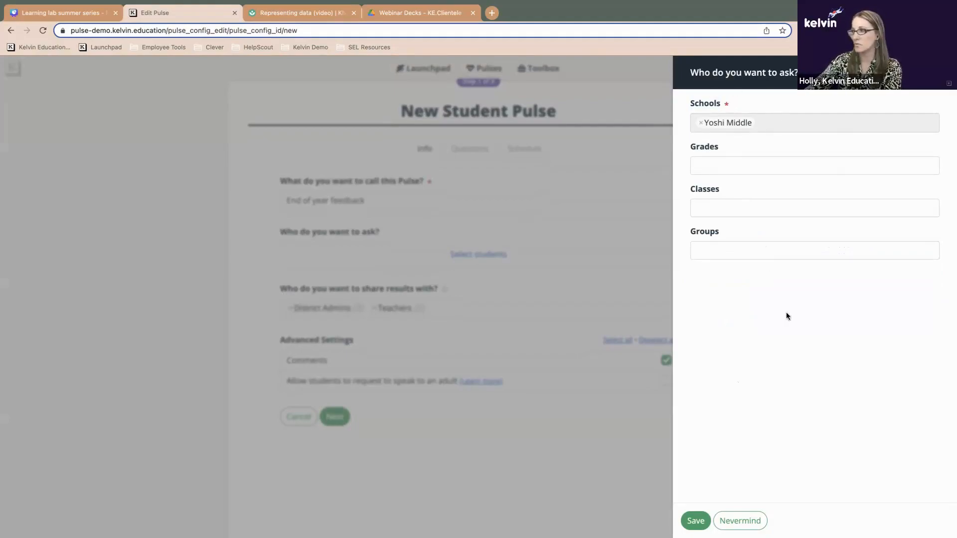
click(696, 520)
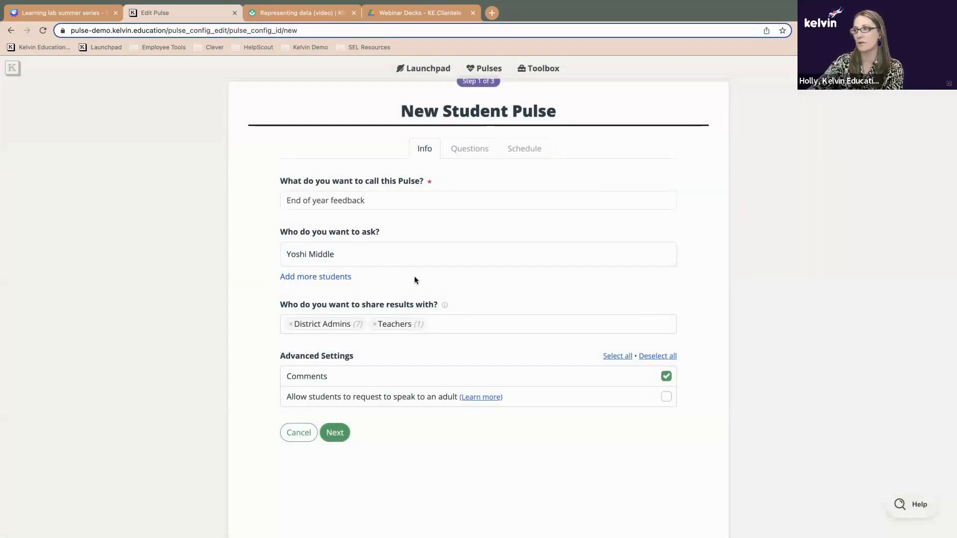
Replace District Admins with School Staff and School Counselors among the groups the results are shared with
click(290, 324)
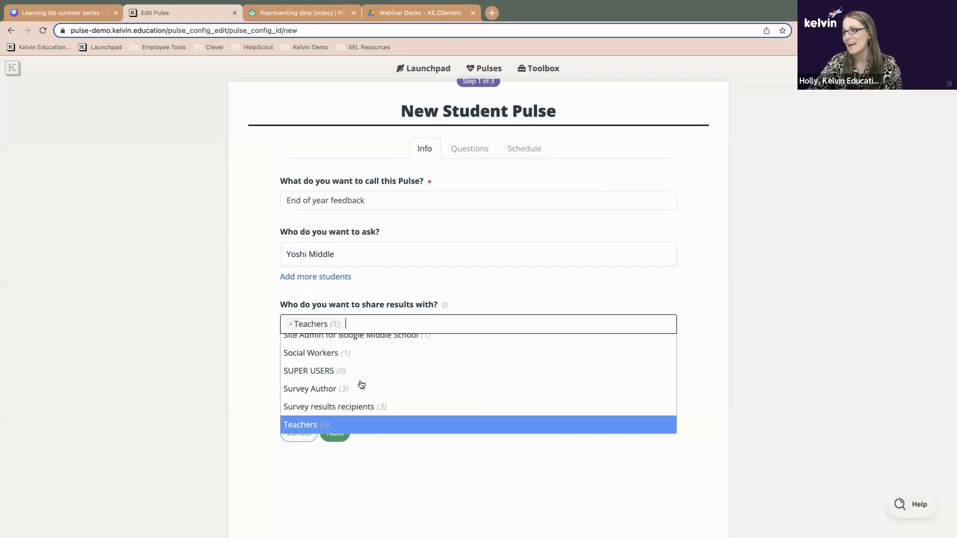
scroll(361, 382, up, 5)
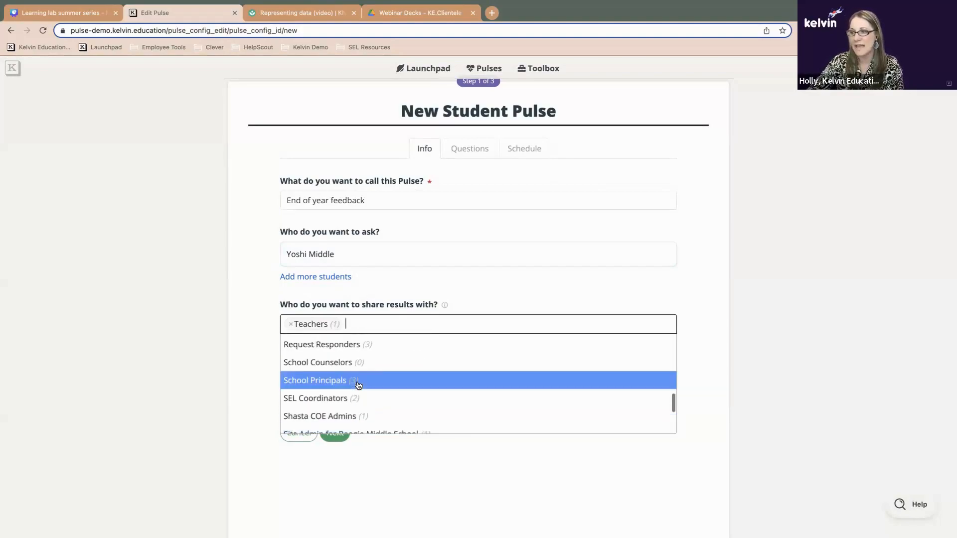
scroll(357, 384, up, 8)
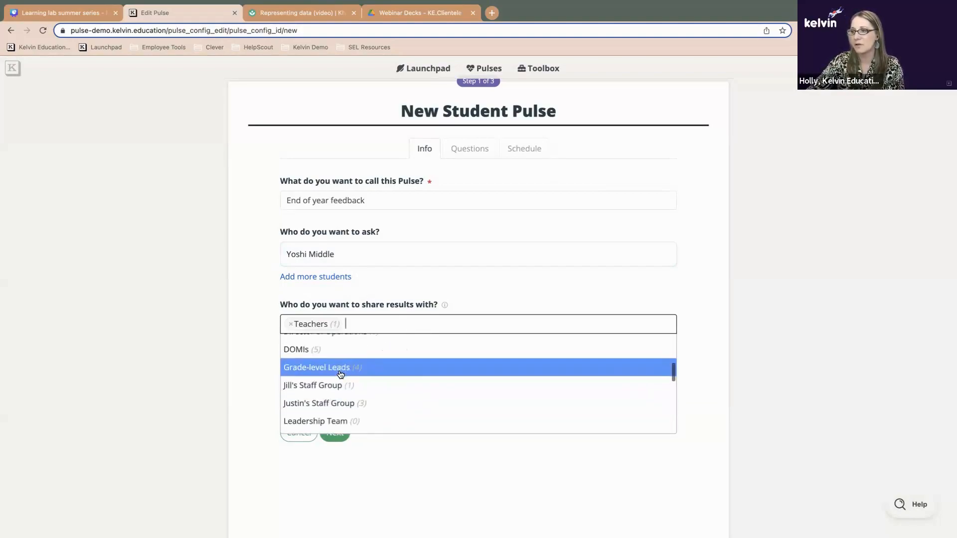
click(367, 322)
text(scho)
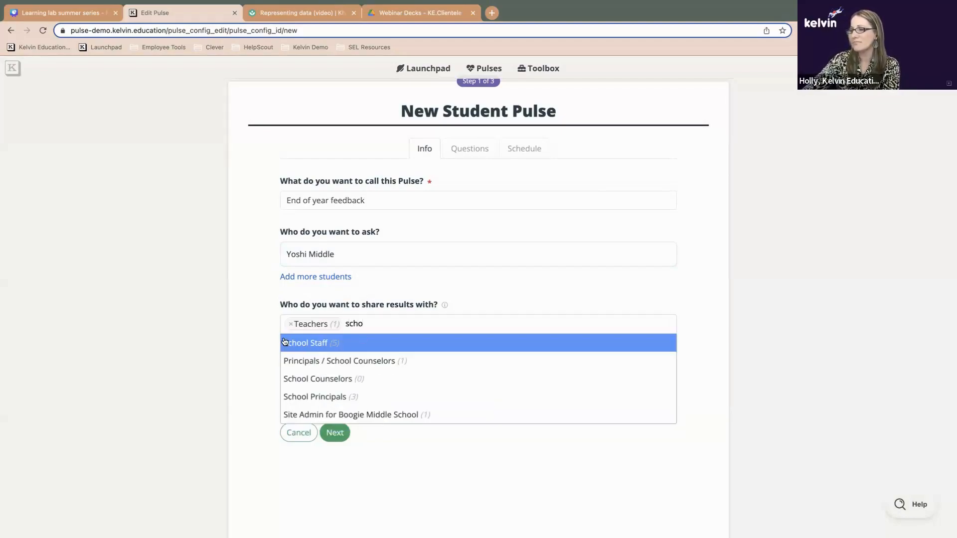
key(Return)
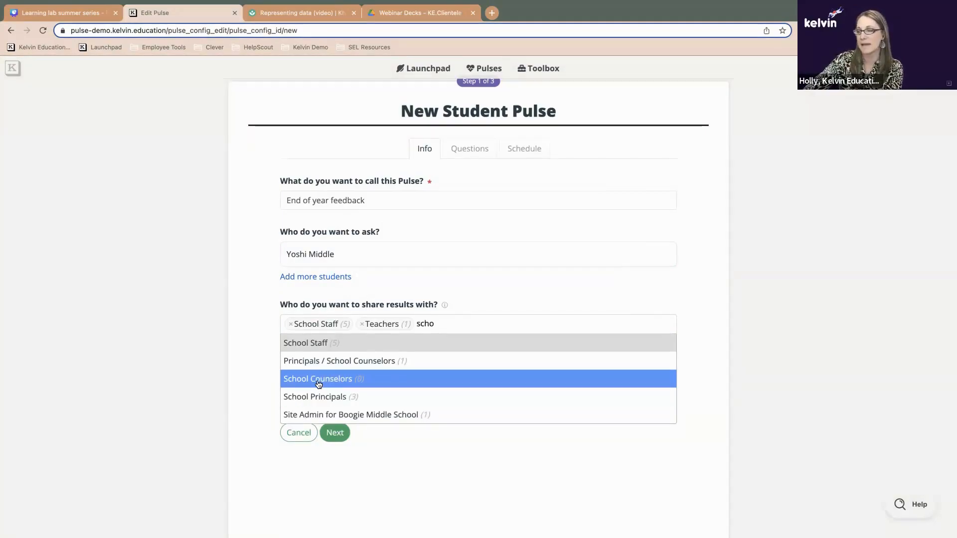
click(319, 385)
click(252, 316)
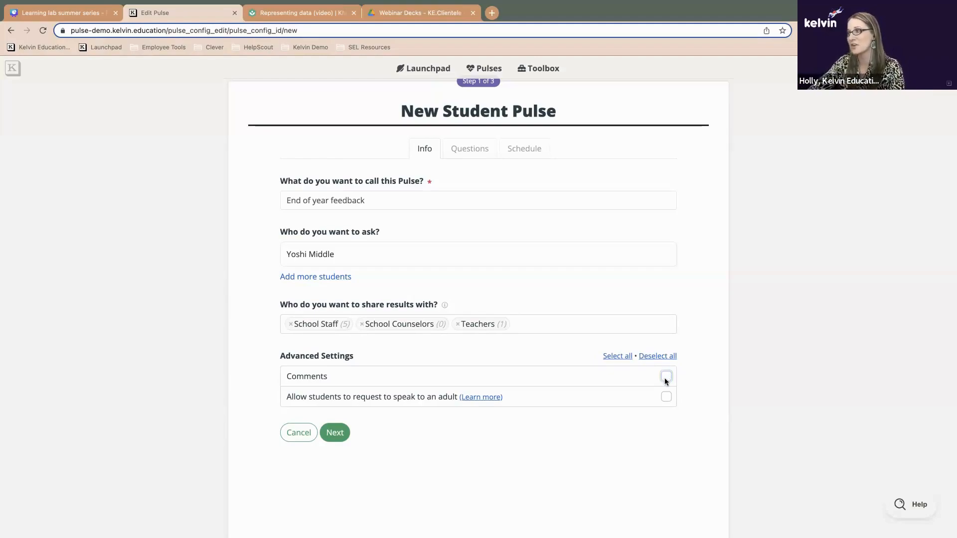
Turn off comments, allow students to request to speak to an adult, and continue to the questions
click(665, 376)
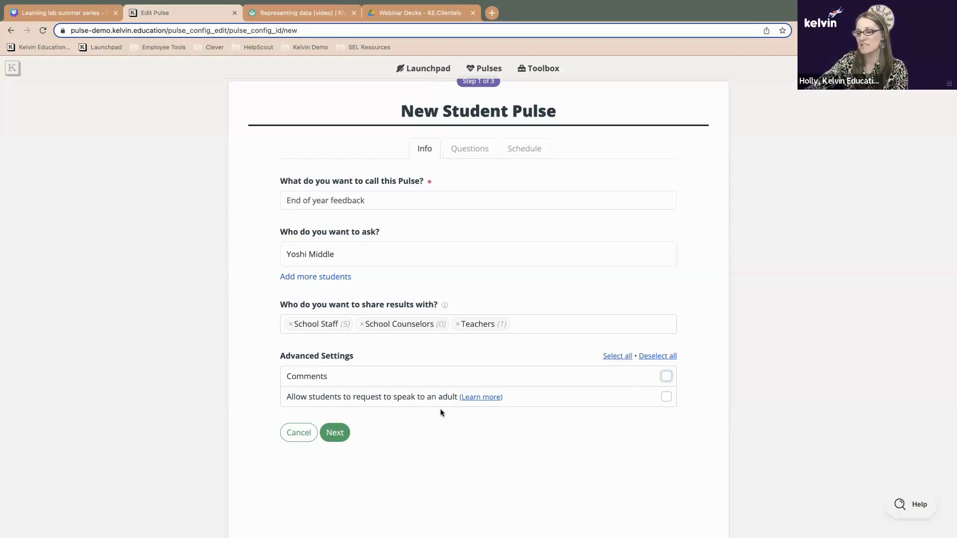
drag(291, 397, 552, 413)
click(551, 412)
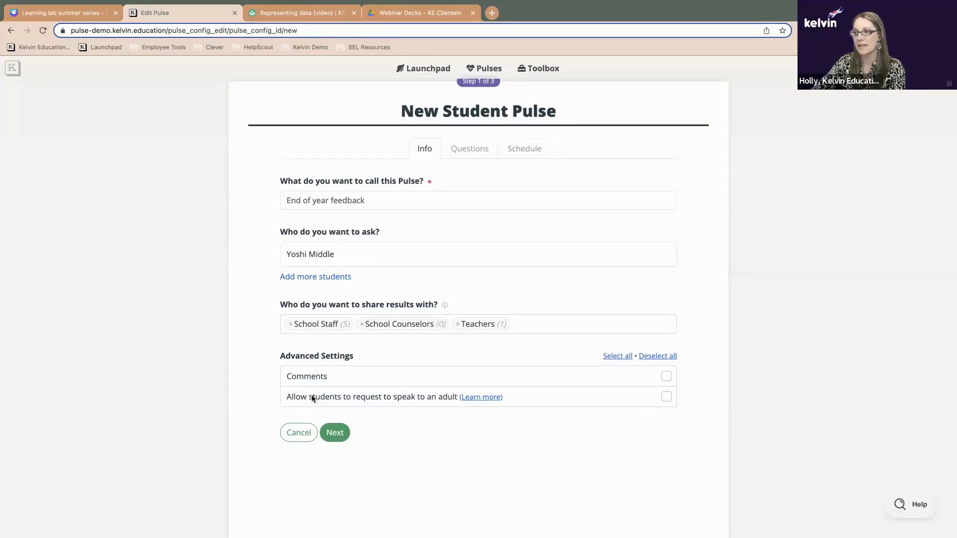
drag(286, 397, 448, 399)
click(578, 404)
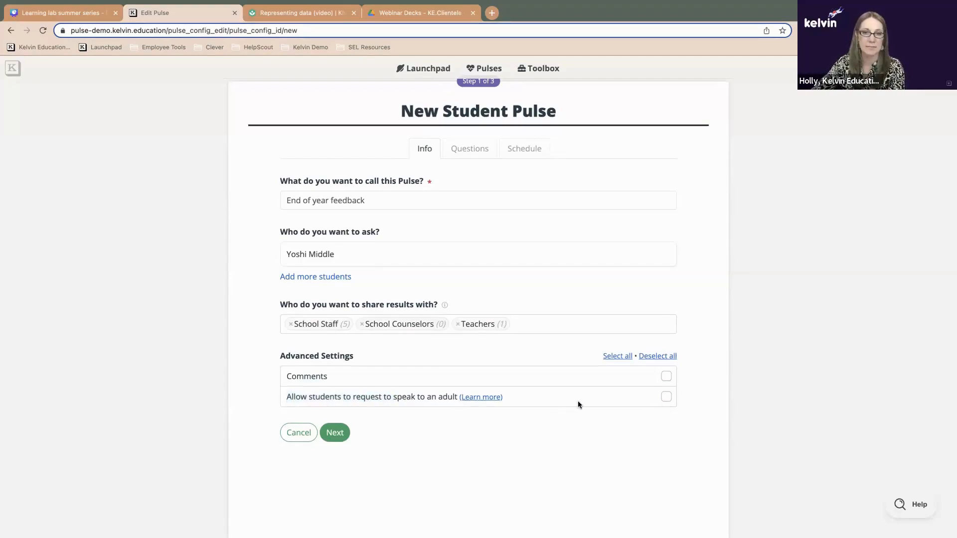
click(663, 404)
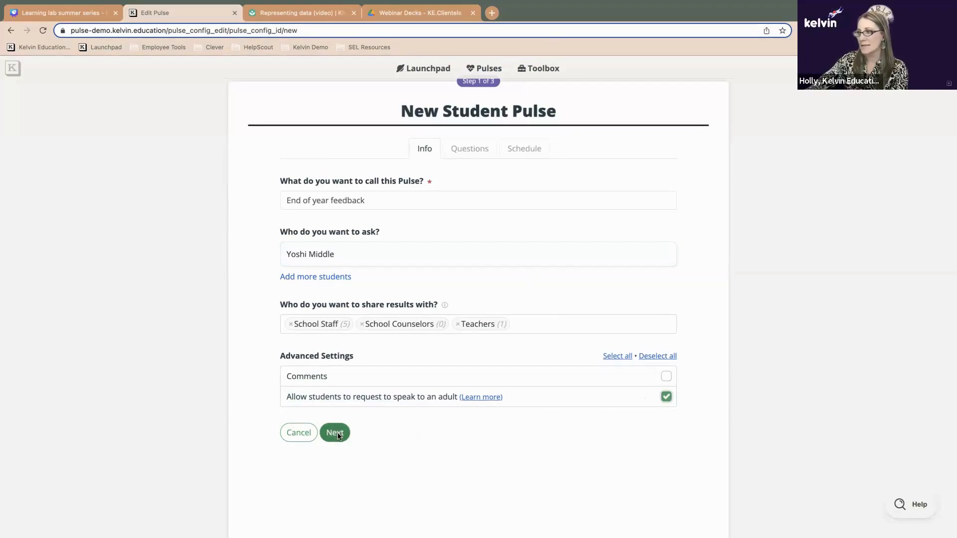
scroll(384, 416, up, 1)
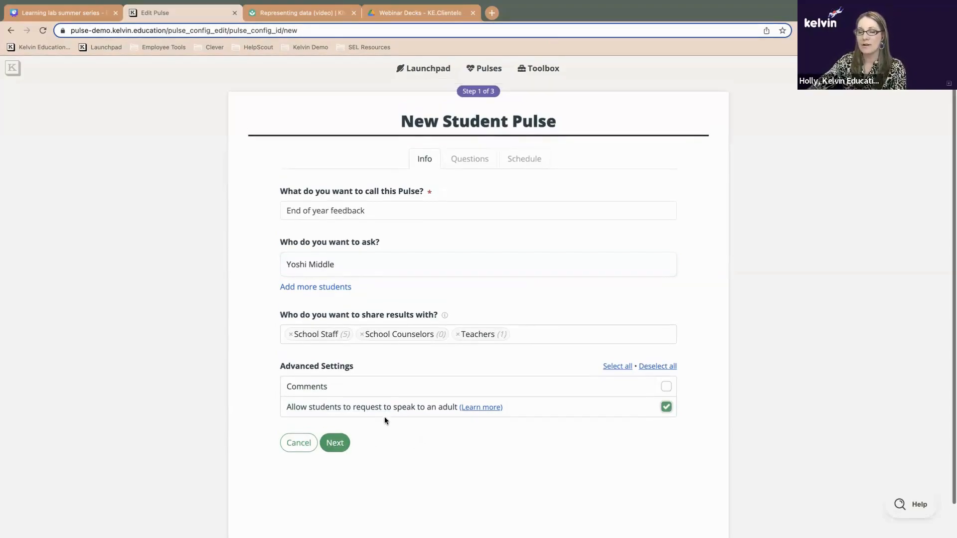
click(339, 445)
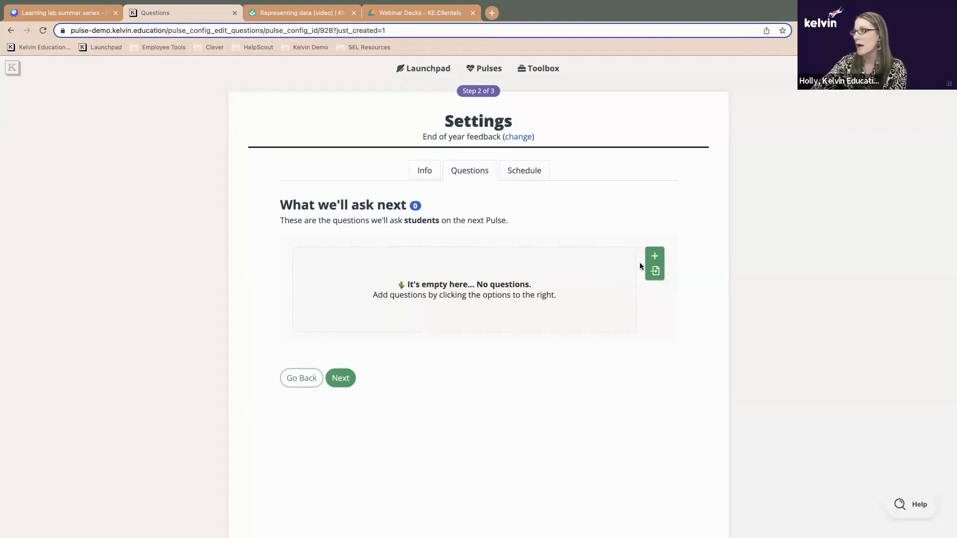
Add a new question with the text "What is one highlight of your school year?"
click(655, 258)
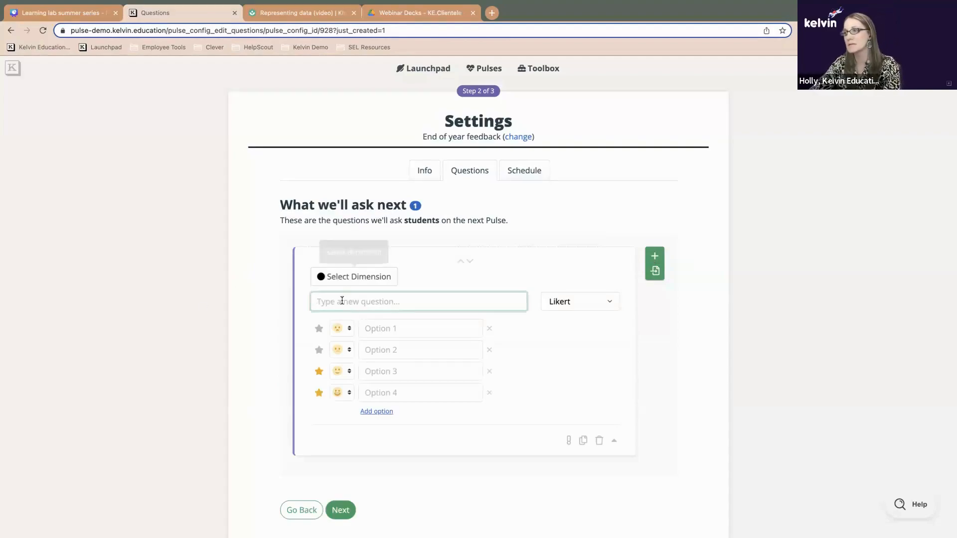
text(What i)
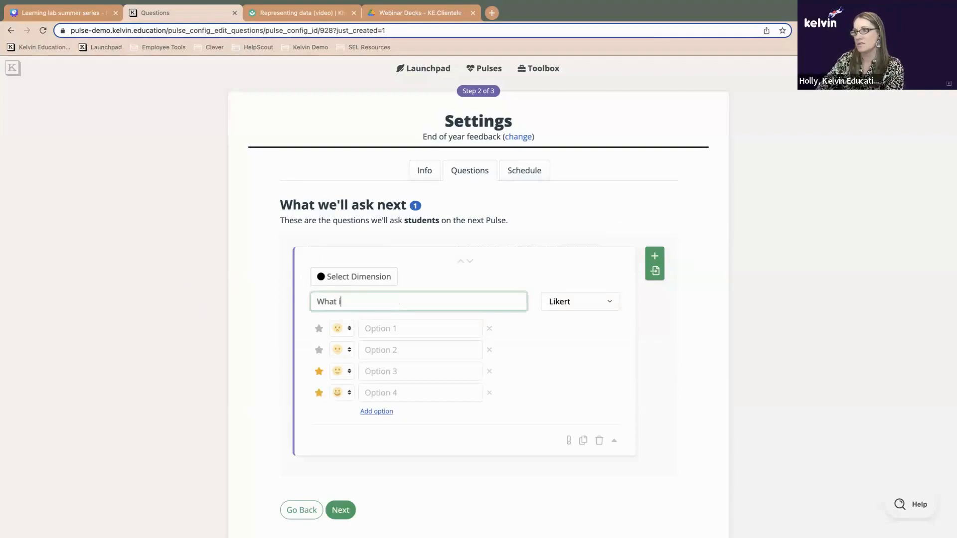
text(s one high)
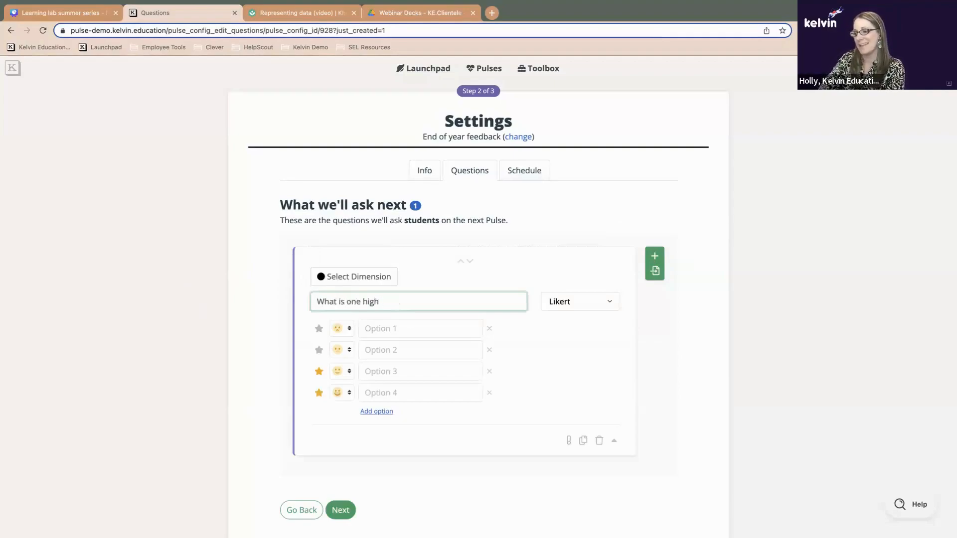
text(ight of your )
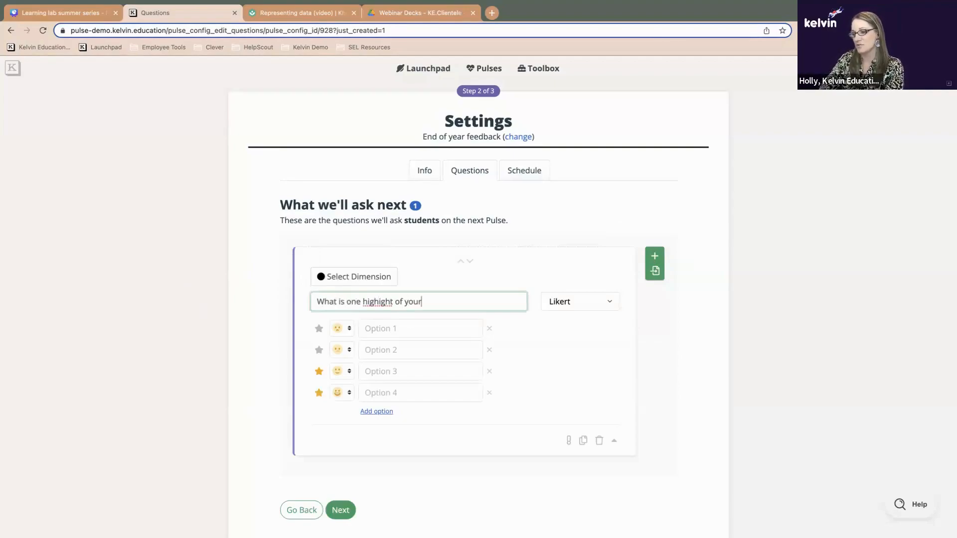
text(schoool year)
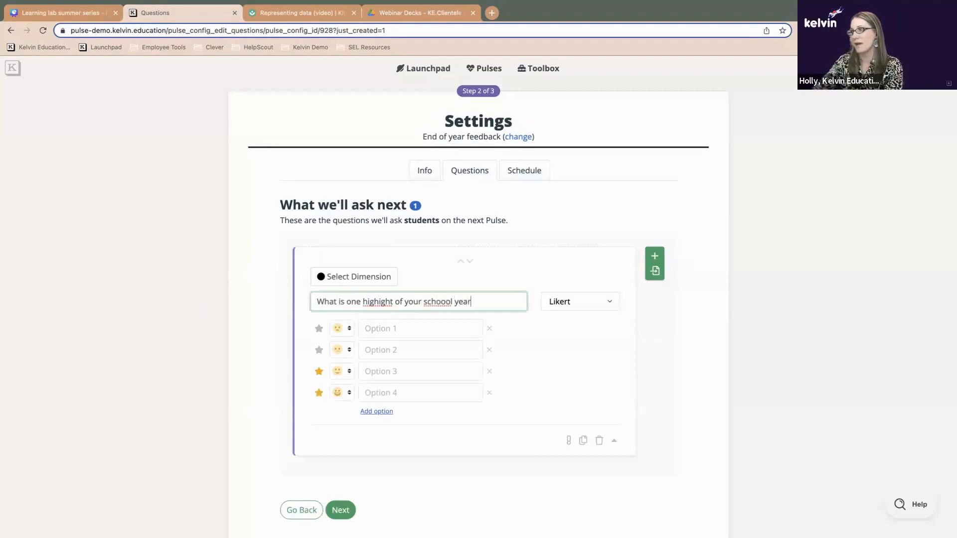
click(438, 300)
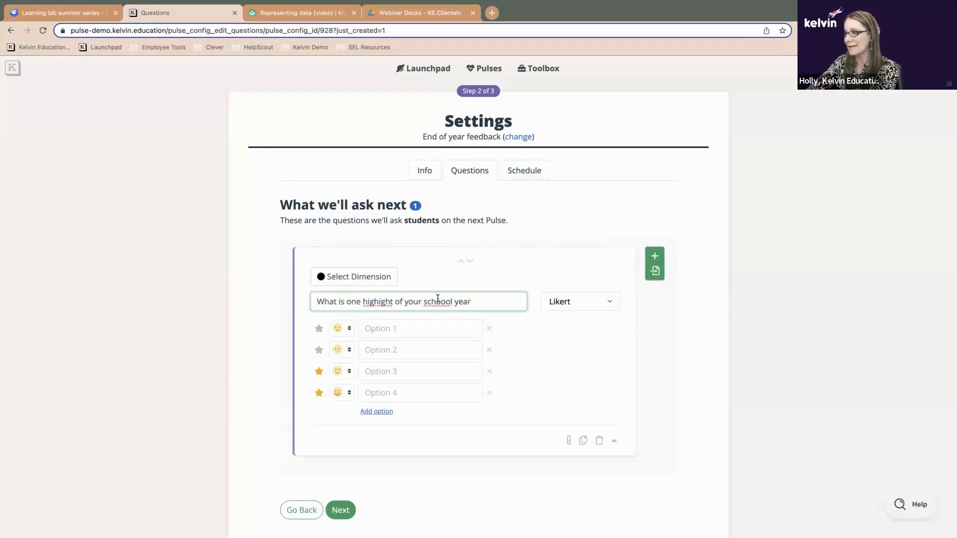
key(BackSpace)
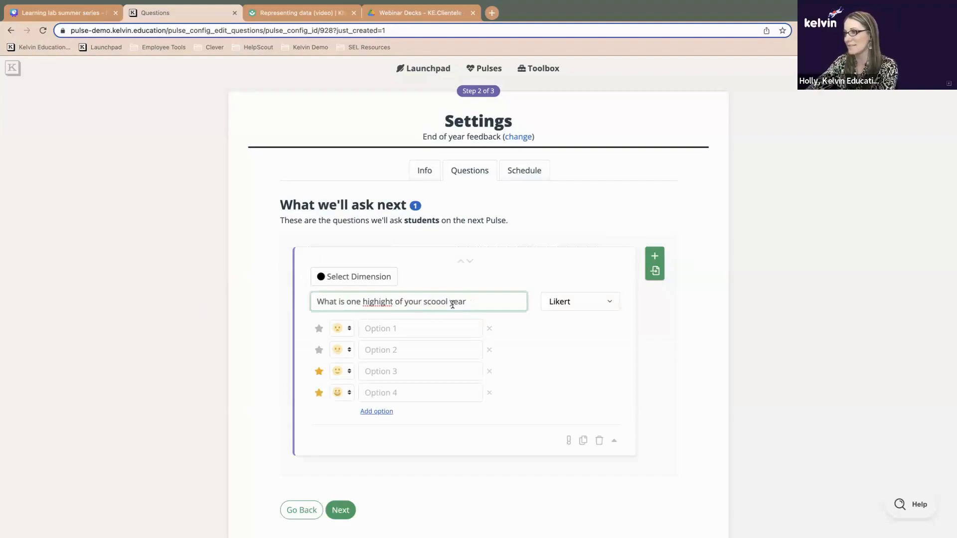
text(h)
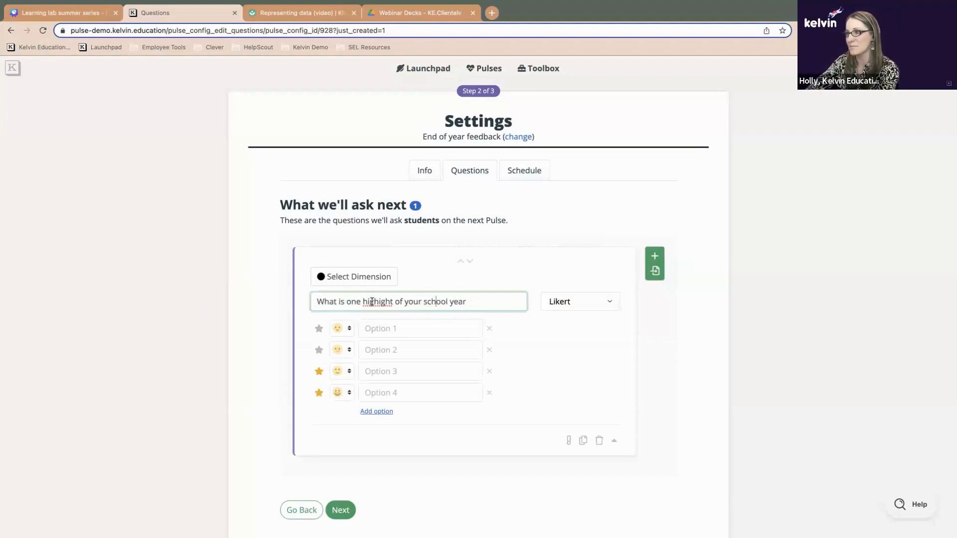
click(381, 301)
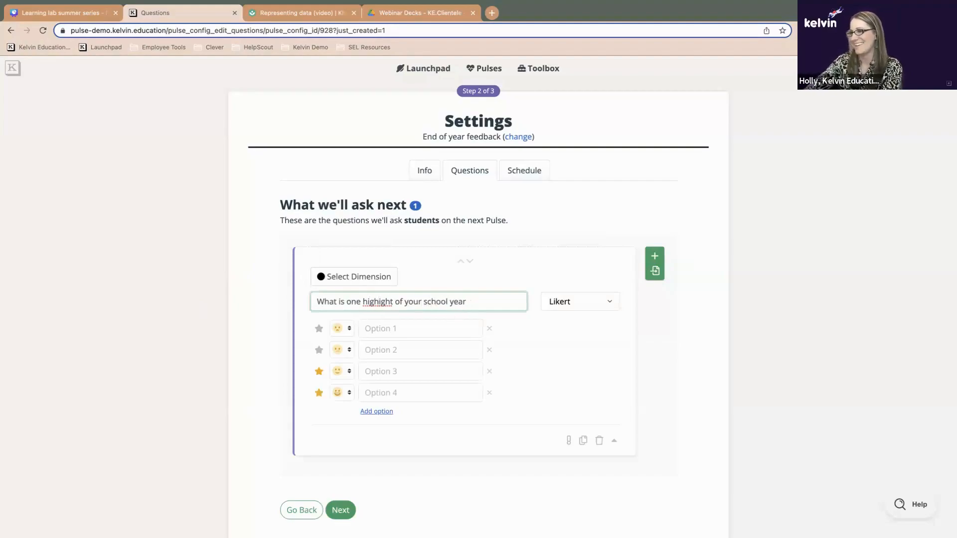
text(l)
click(490, 303)
text(?)
Set the highlight question's type to Open-ended and assign it a new dimension named "Open ended"
click(605, 301)
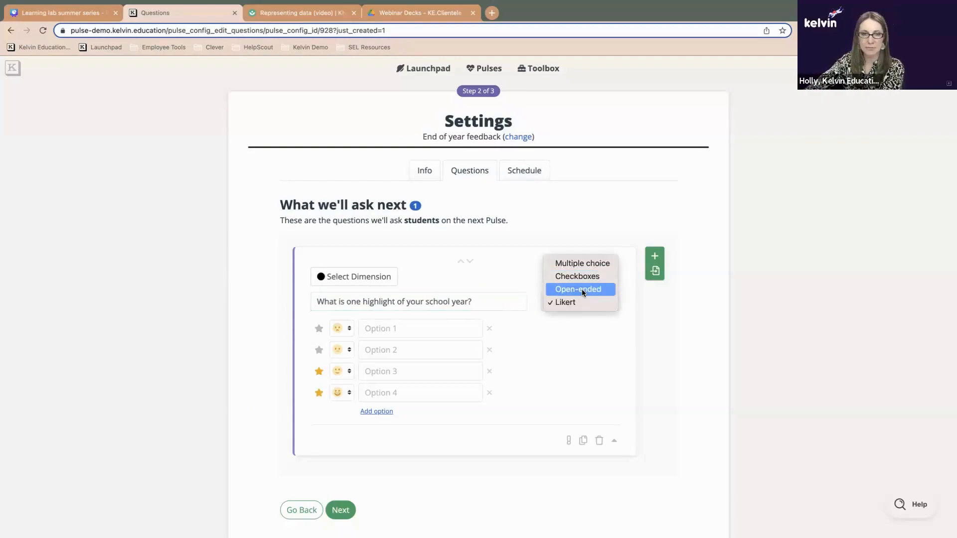
click(593, 298)
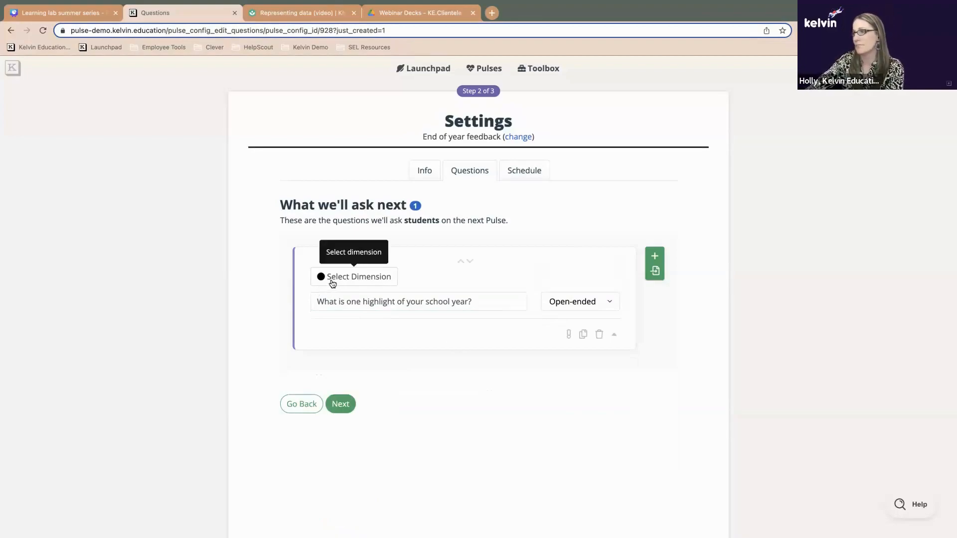
click(337, 285)
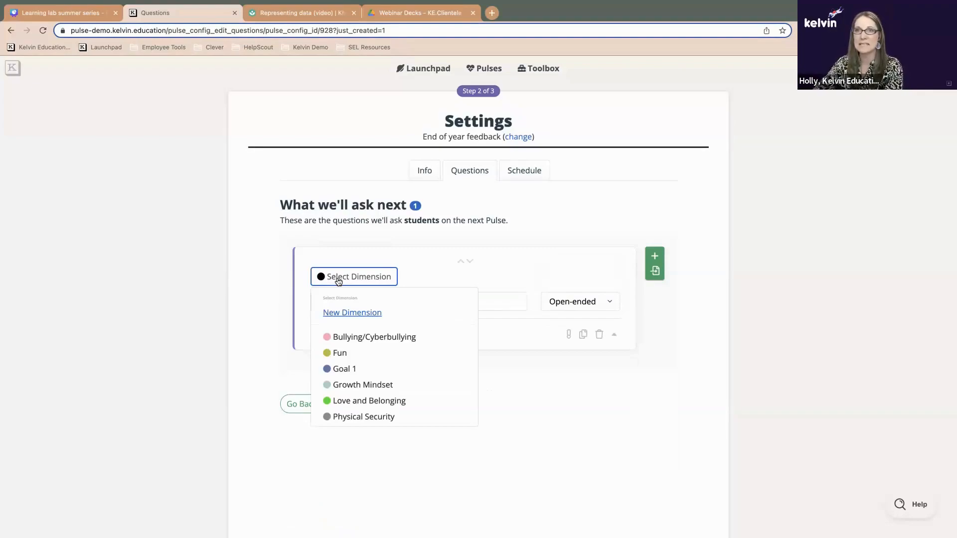
click(349, 313)
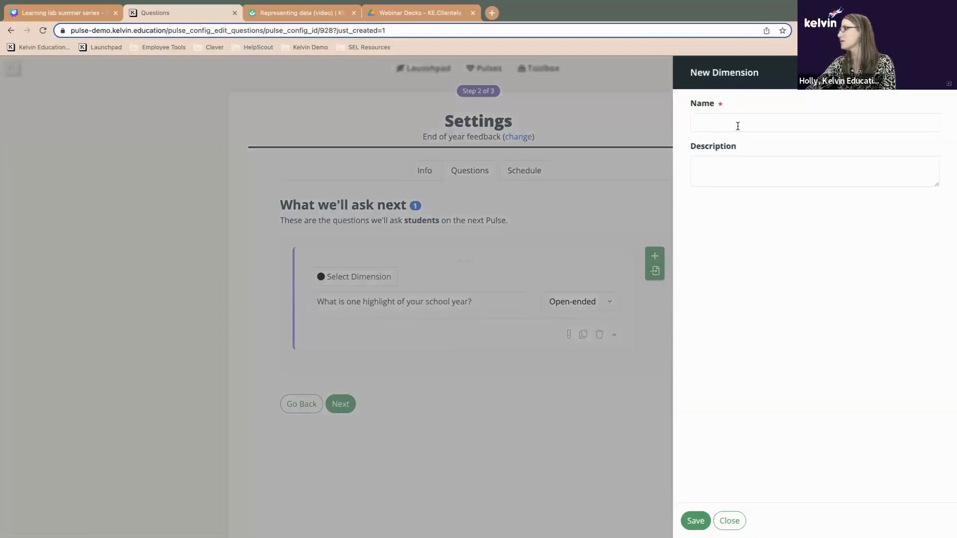
click(738, 126)
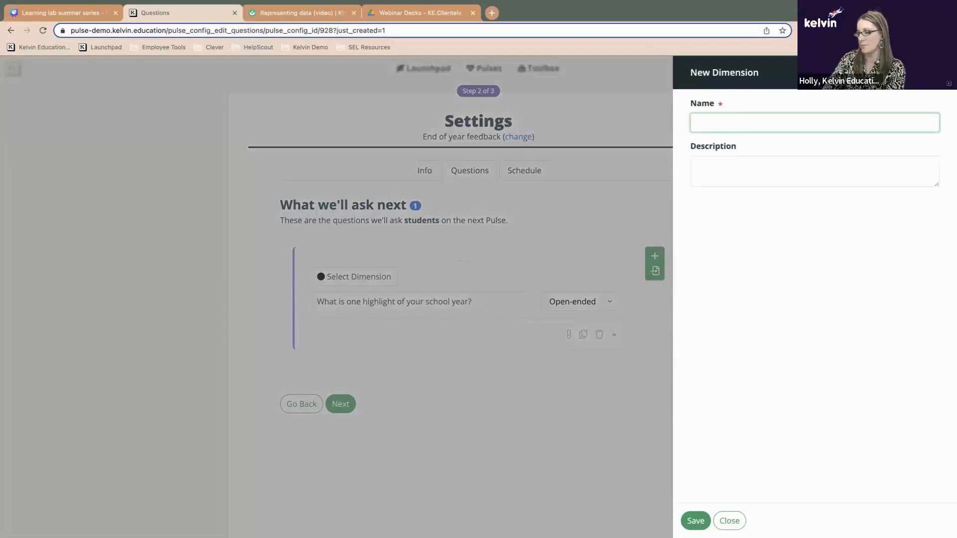
text(Open ended)
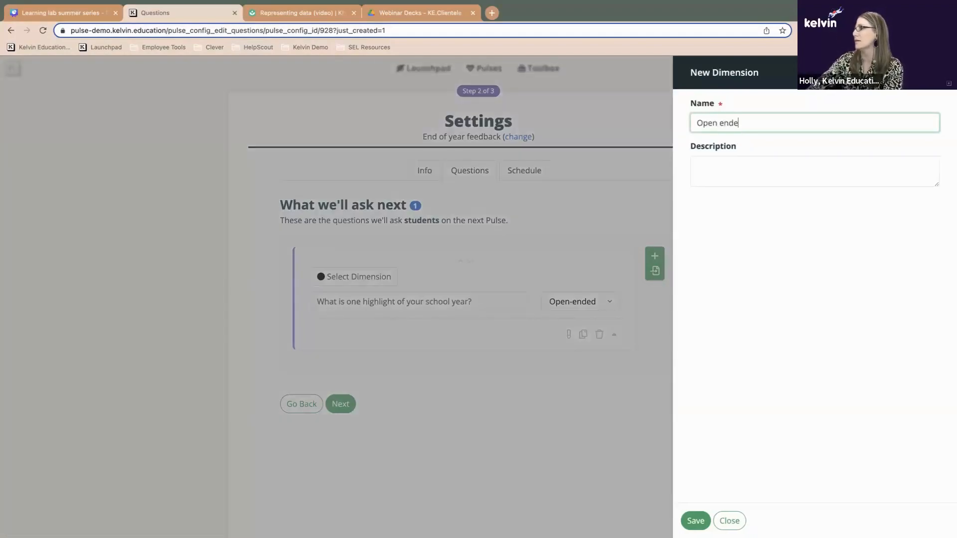
click(721, 167)
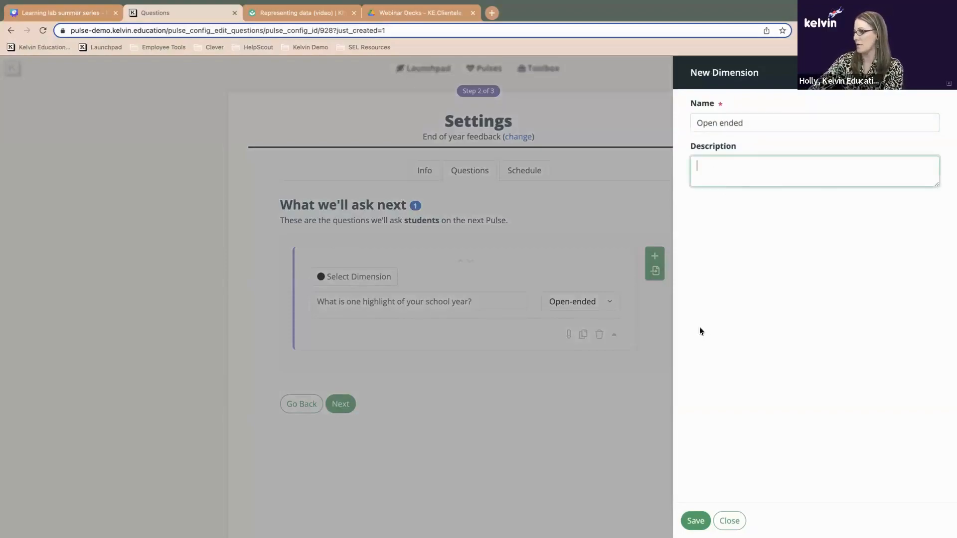
click(695, 521)
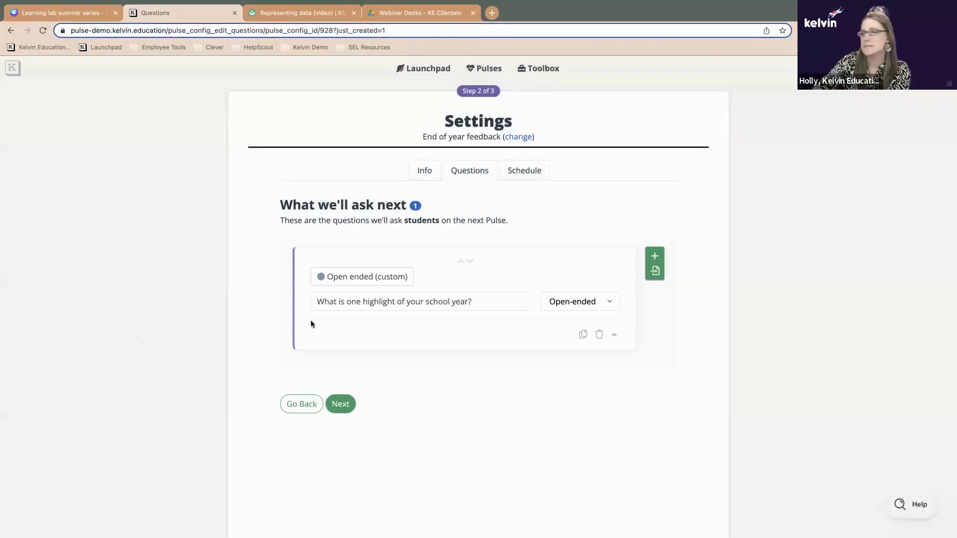
Add the question bank item about regularly attending school-sponsored events from the dimension "U.S. Department of Education: School Participation"
click(656, 272)
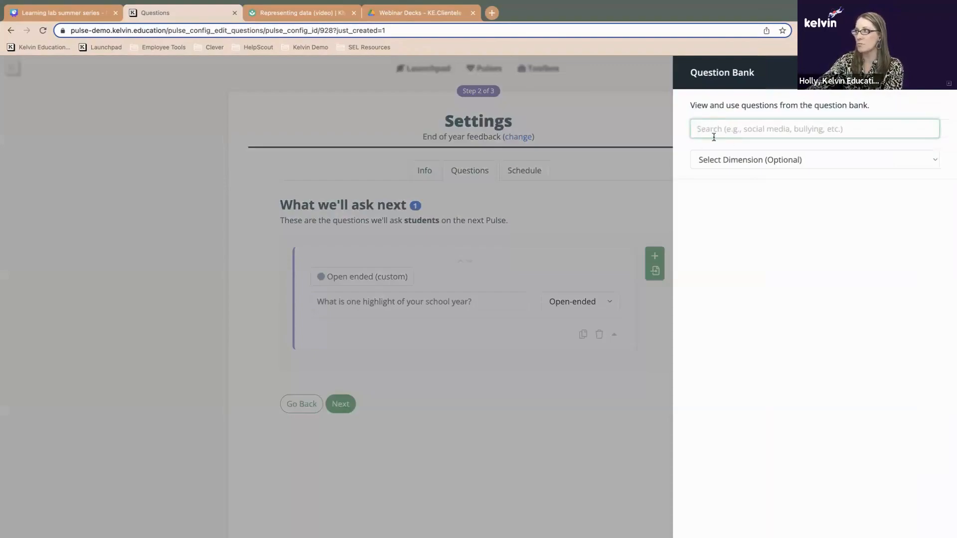
click(919, 160)
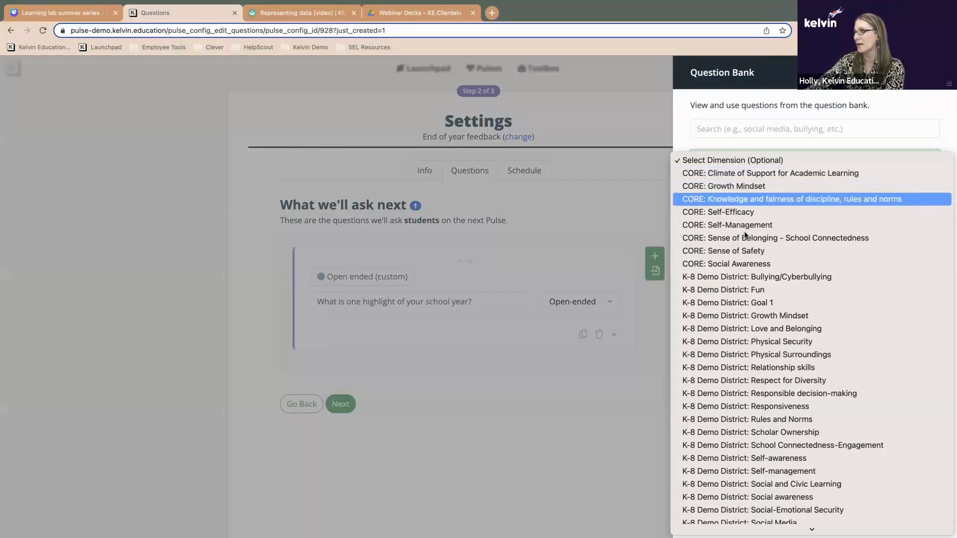
scroll(746, 234, down, 5)
scroll(747, 249, down, 5)
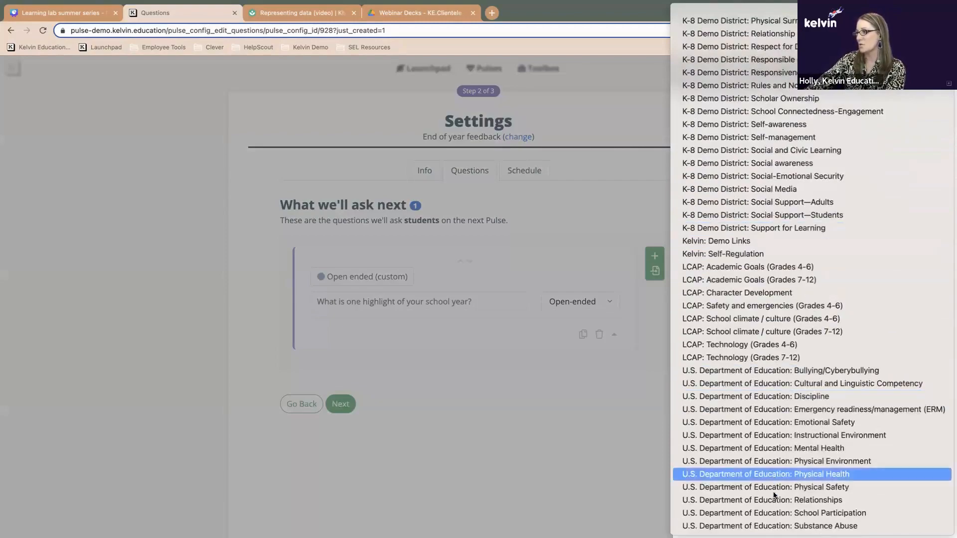
click(800, 514)
scroll(752, 309, down, 3)
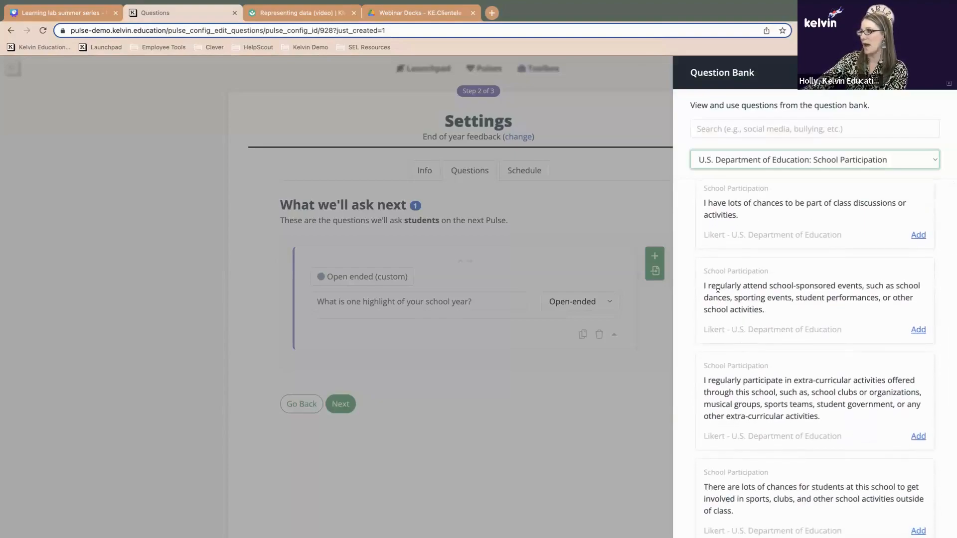
drag(706, 285, 799, 285)
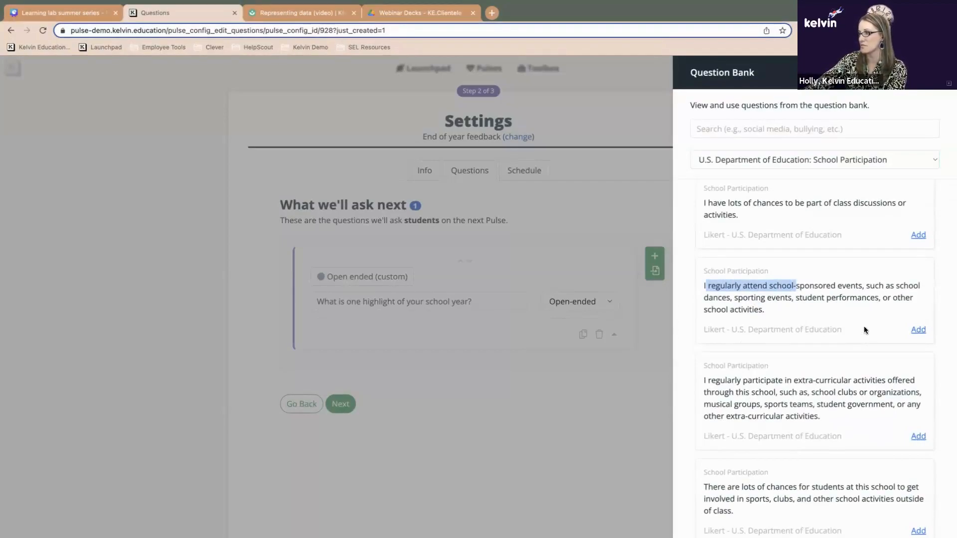
click(915, 332)
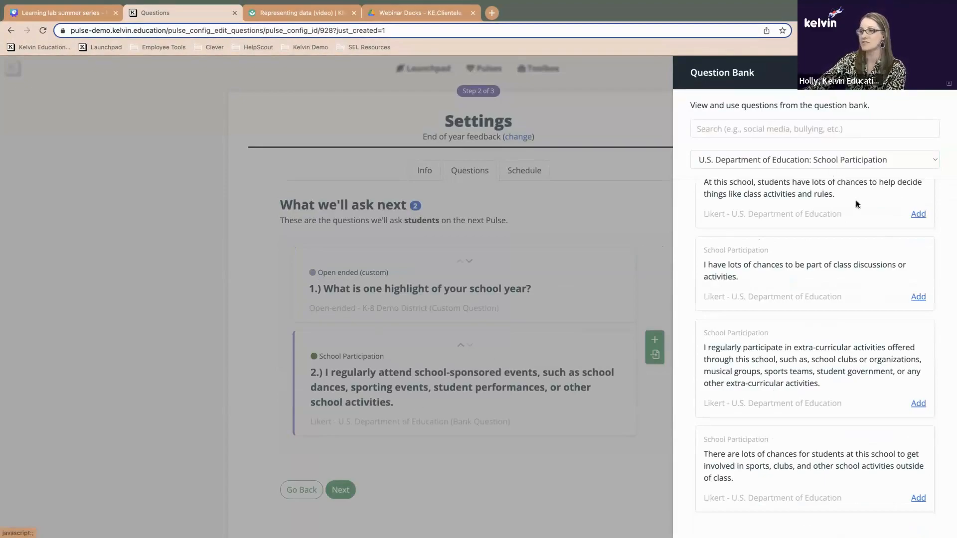
click(486, 327)
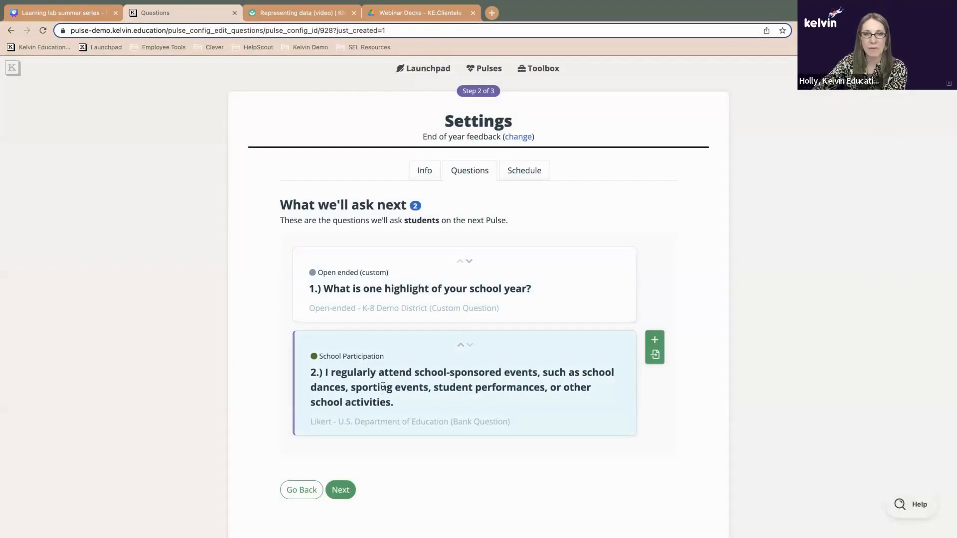
Reword the second question to begin "I regularly attended school-sponsored events" and check the rest of its text
click(325, 372)
scroll(337, 355, left, 7)
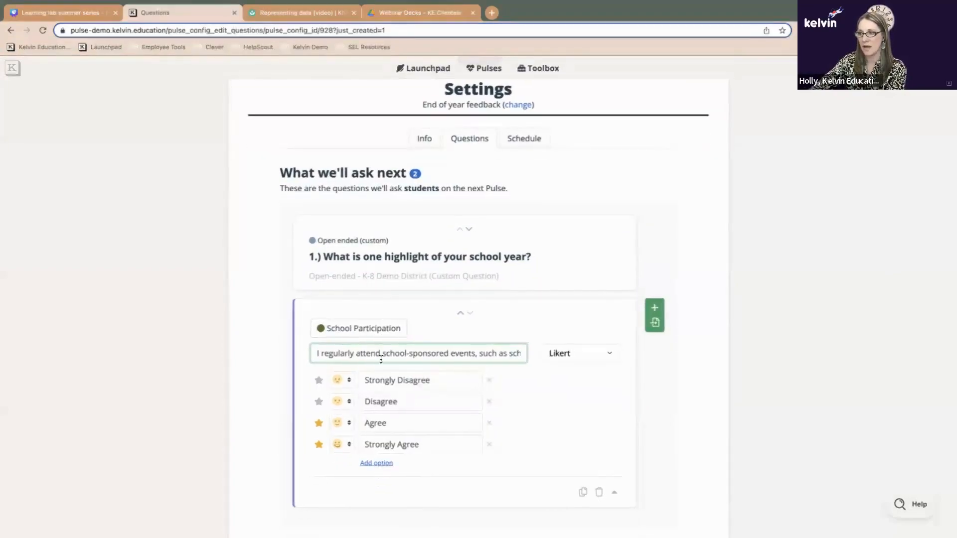
text(ed)
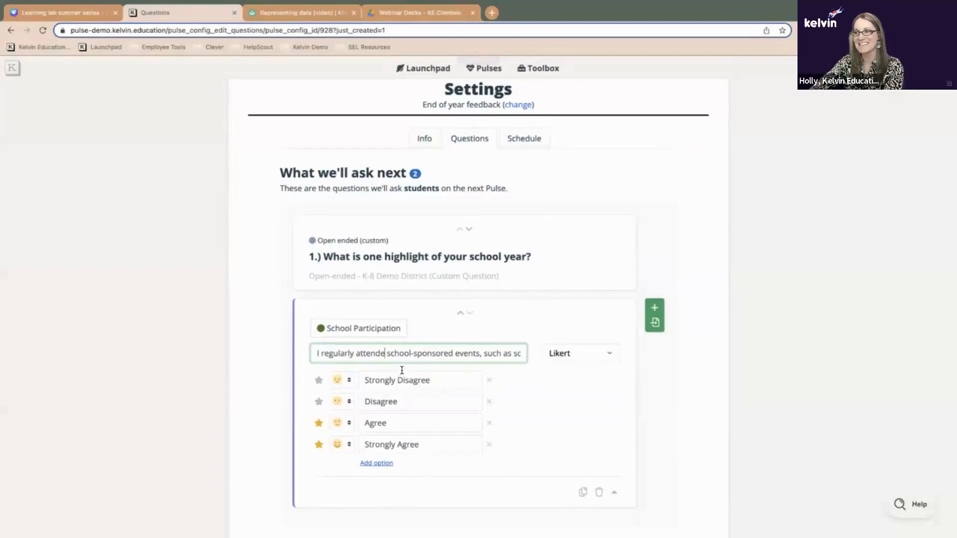
scroll(400, 354, right, 6)
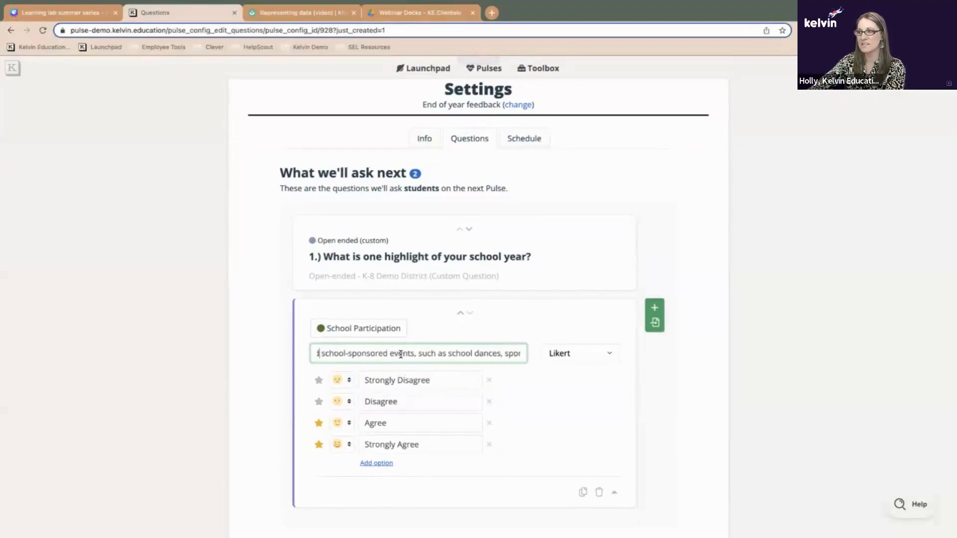
scroll(400, 355, right, 8)
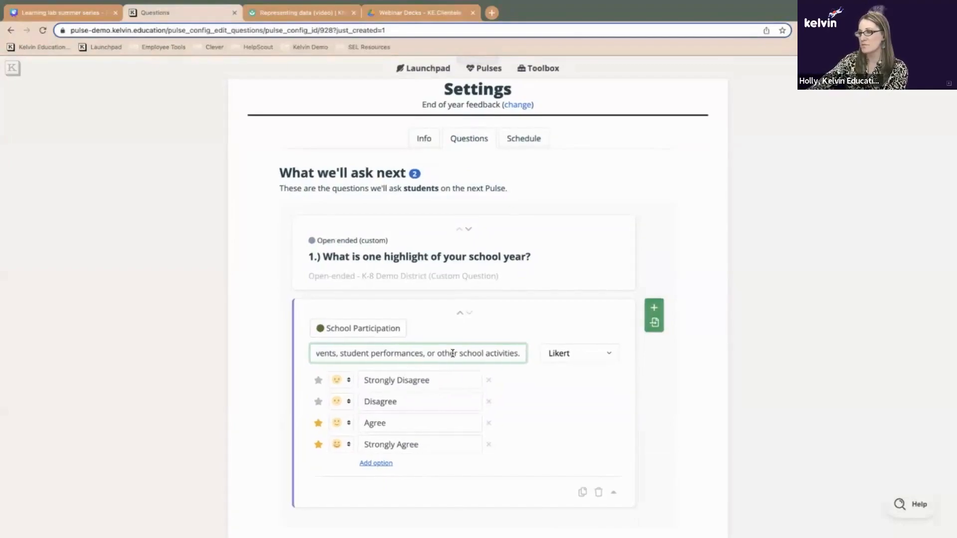
View the emoji choices for the Strongly Agree answer, and add and remove a fifth answer option
scroll(336, 330, down, 2)
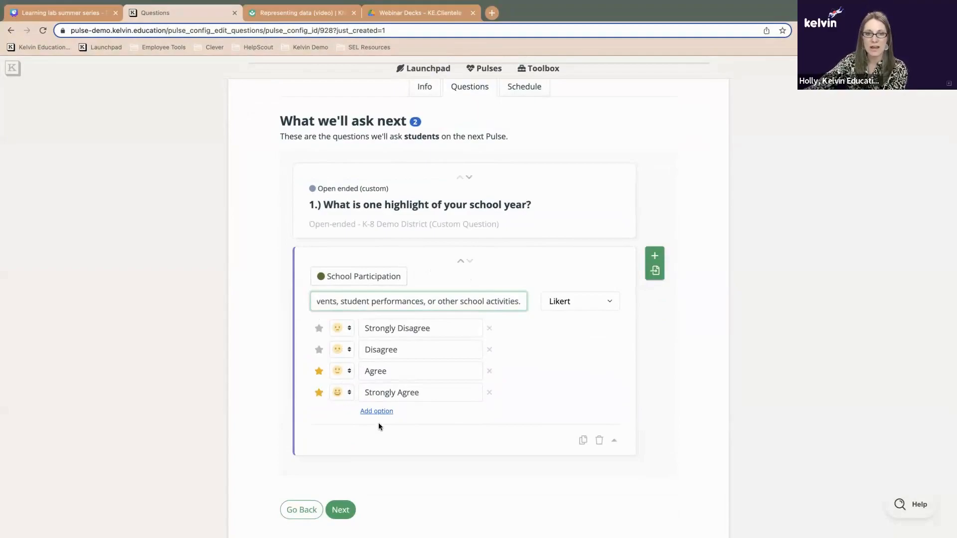
click(343, 393)
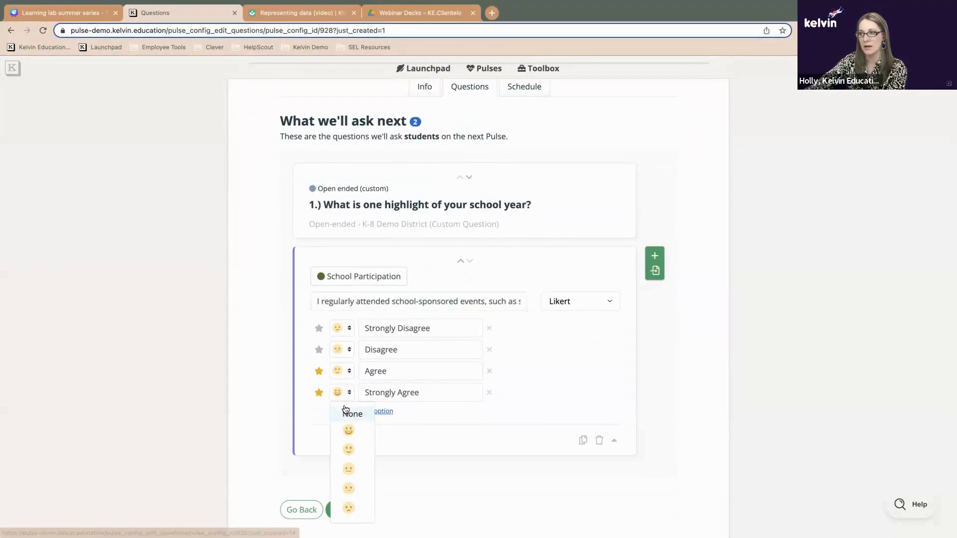
click(309, 422)
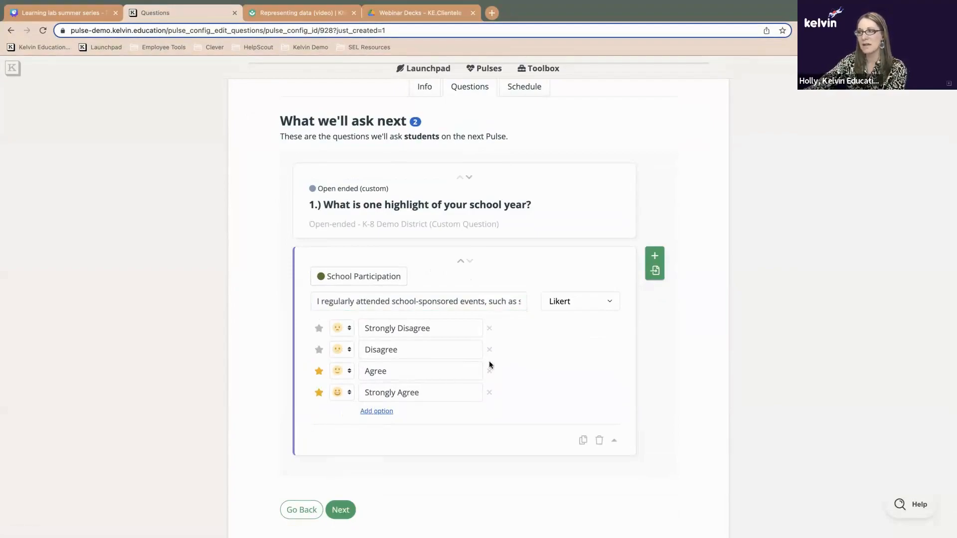
click(374, 412)
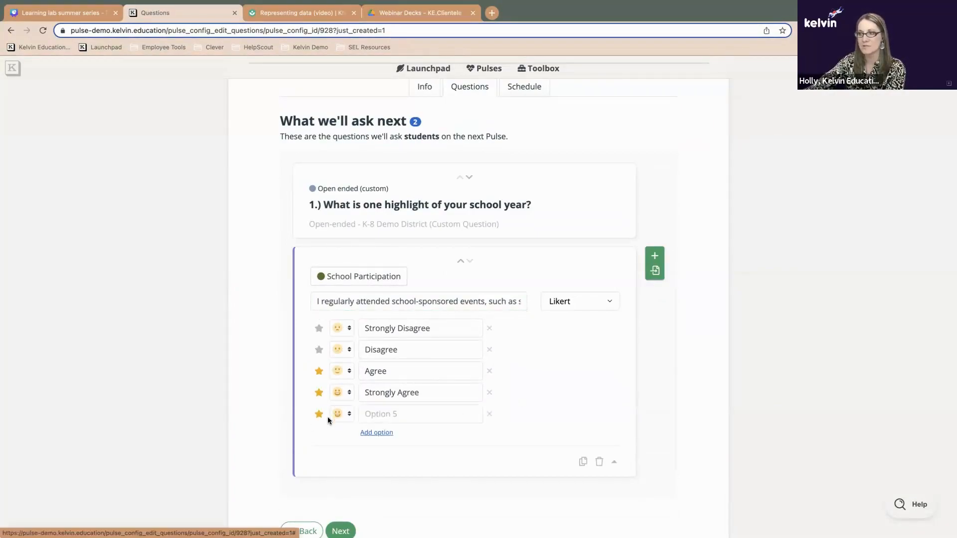
click(489, 415)
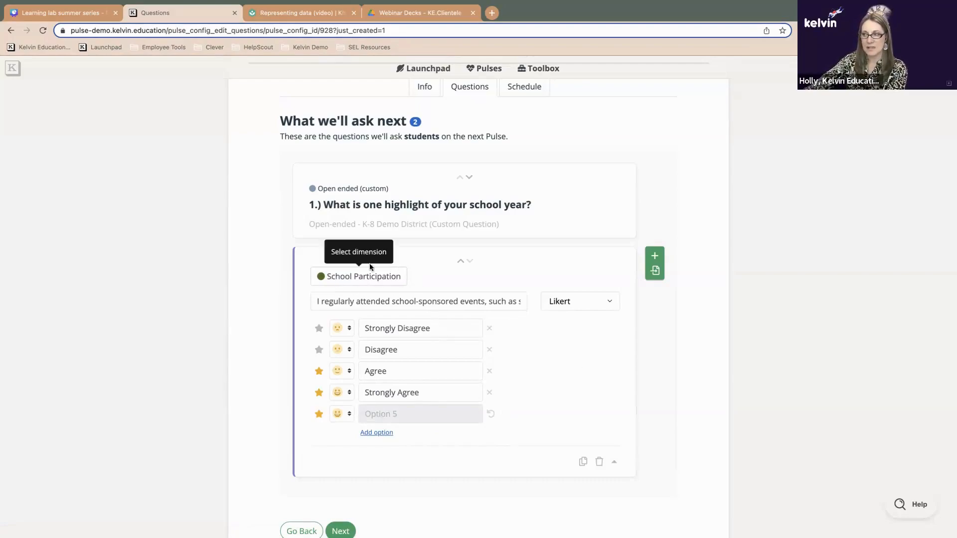
Add a third question and paste the copied text asking which activities for the next school year students are interested in participating in (Check all that apply)
scroll(442, 389, down, 2)
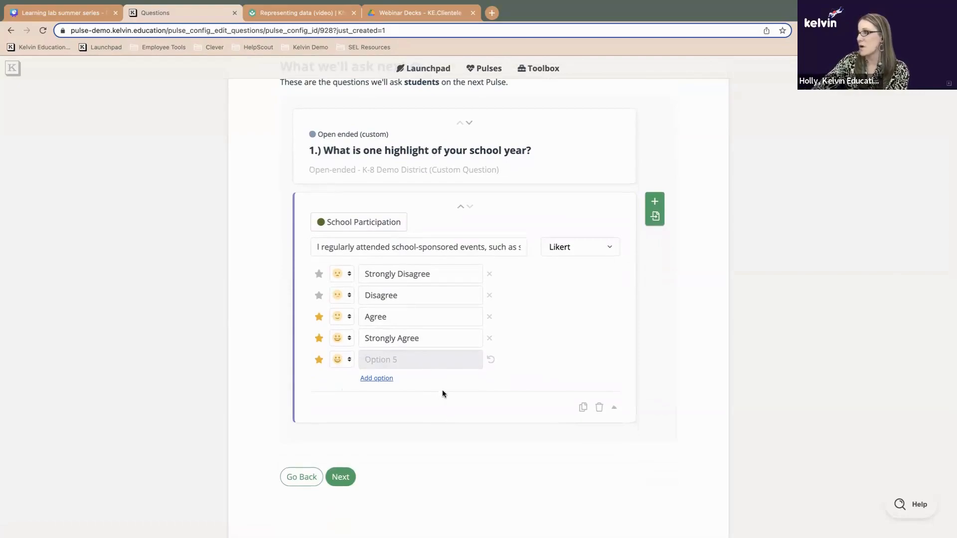
click(656, 206)
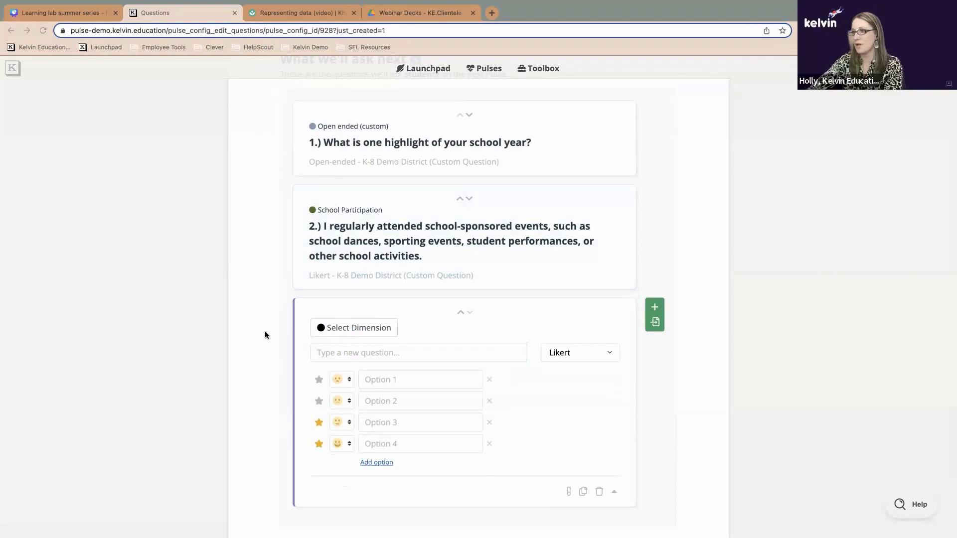
click(338, 352)
key(super+v)
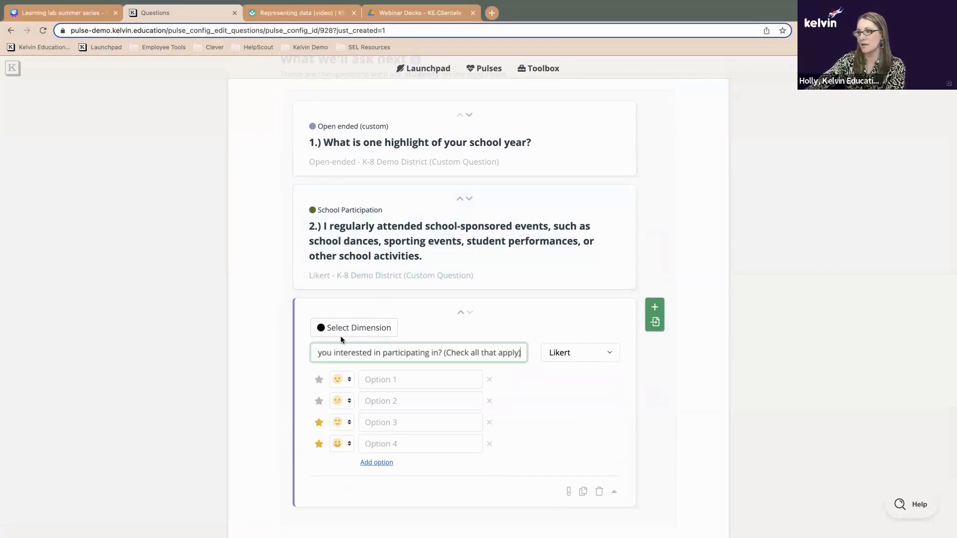
Correct the capitalization of the third question's first word to "Of" and read through the rest of the wording
scroll(415, 353, left, 9)
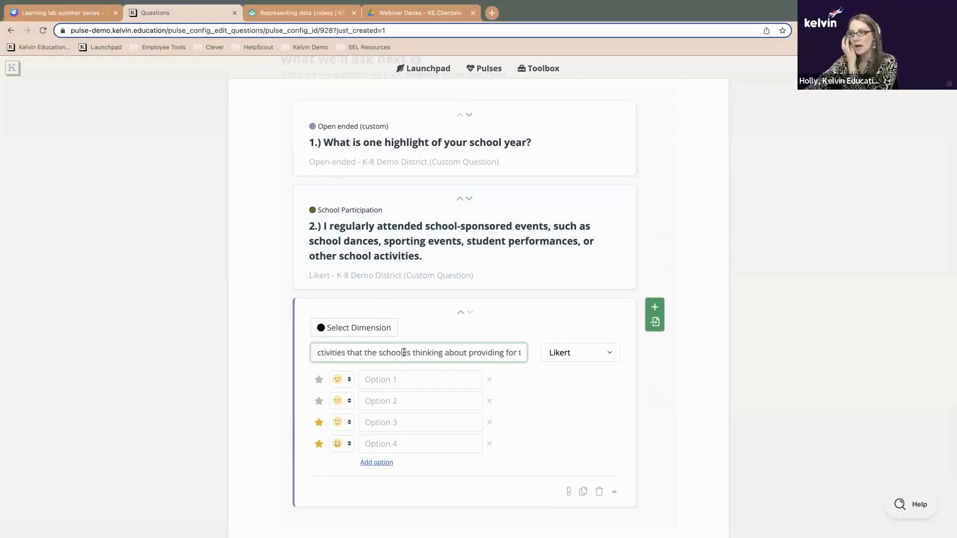
click(328, 352)
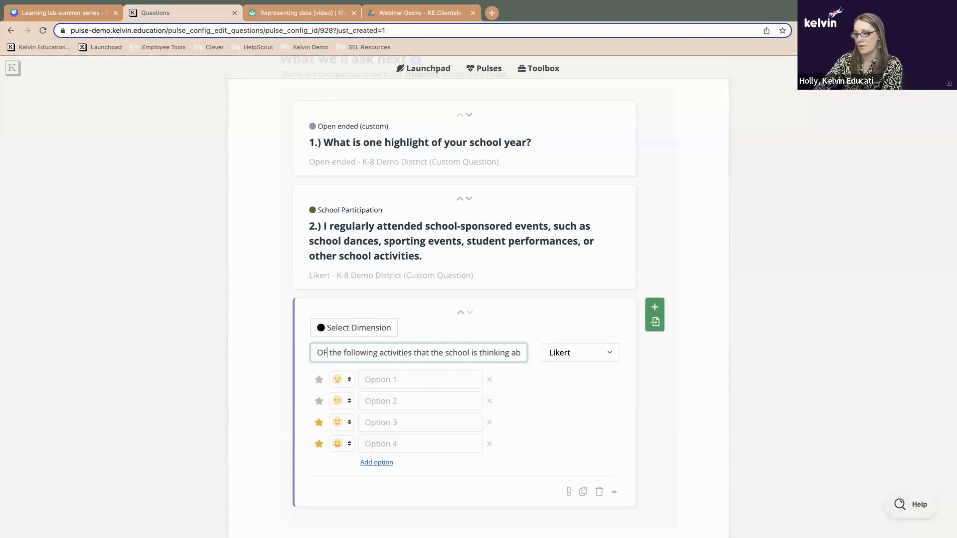
key(BackSpace)
text(f)
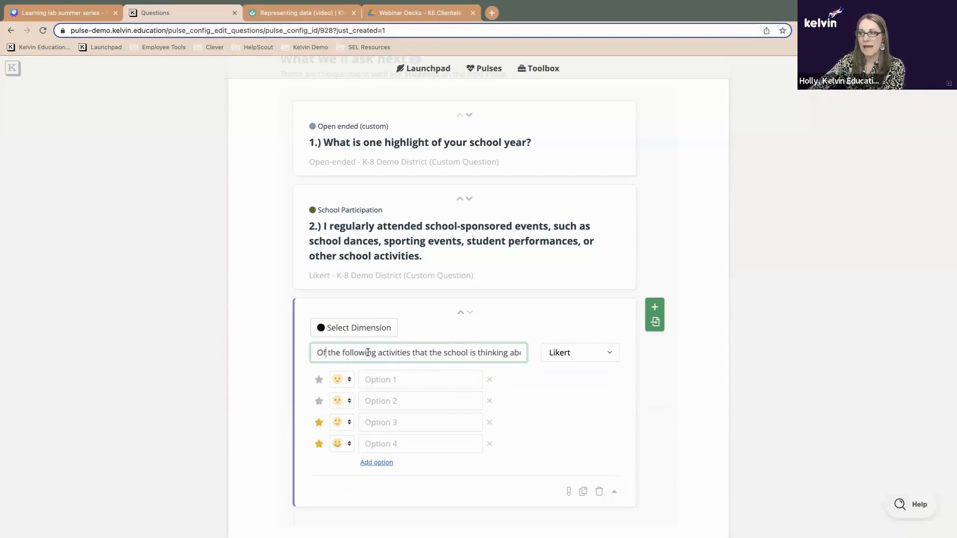
scroll(387, 352, right, 10)
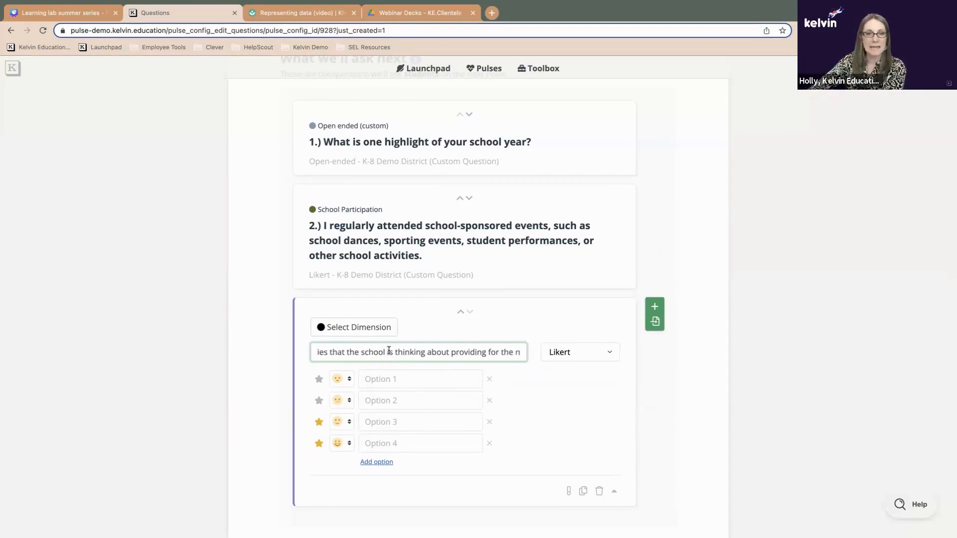
scroll(388, 351, right, 10)
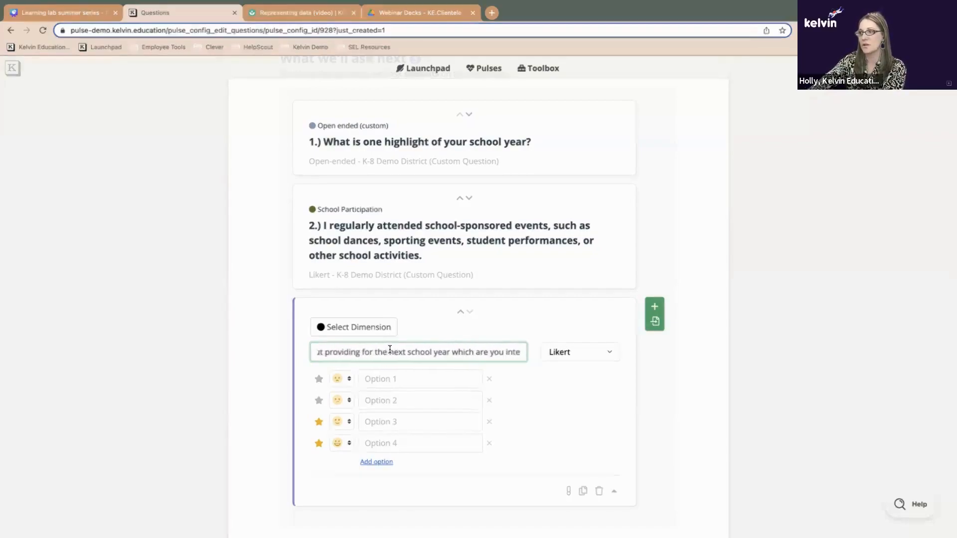
scroll(392, 350, right, 10)
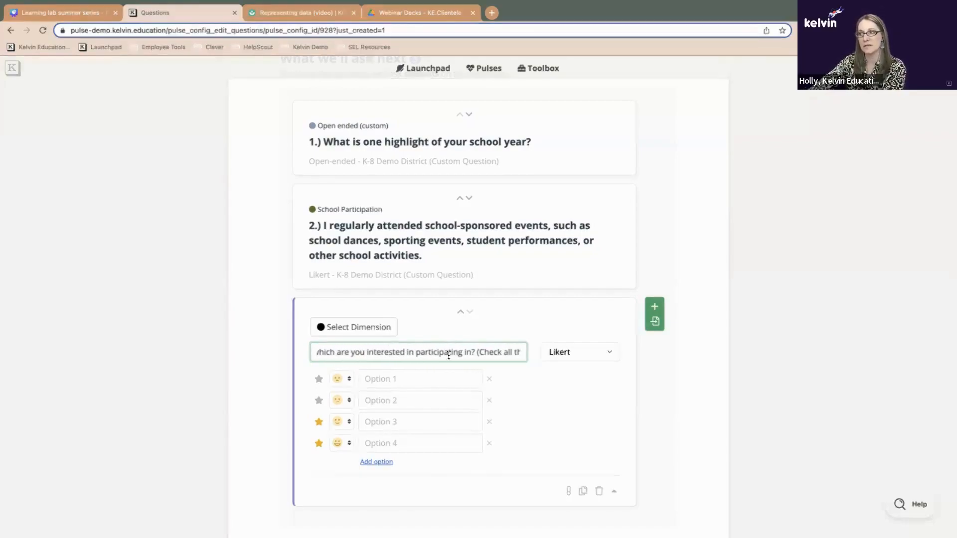
scroll(463, 353, right, 5)
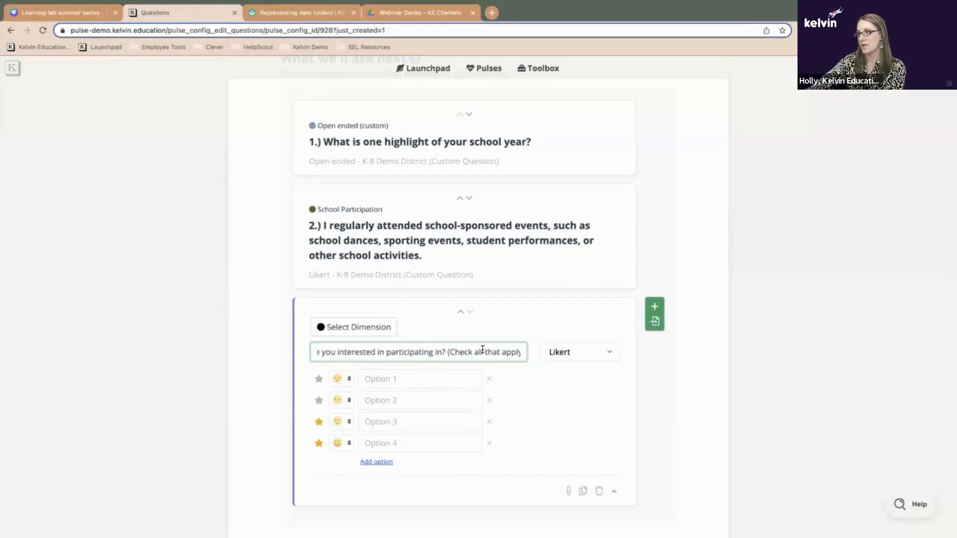
Change the third question's answer type to Checkboxes and enter Yoga/Fitness as its first option
click(602, 351)
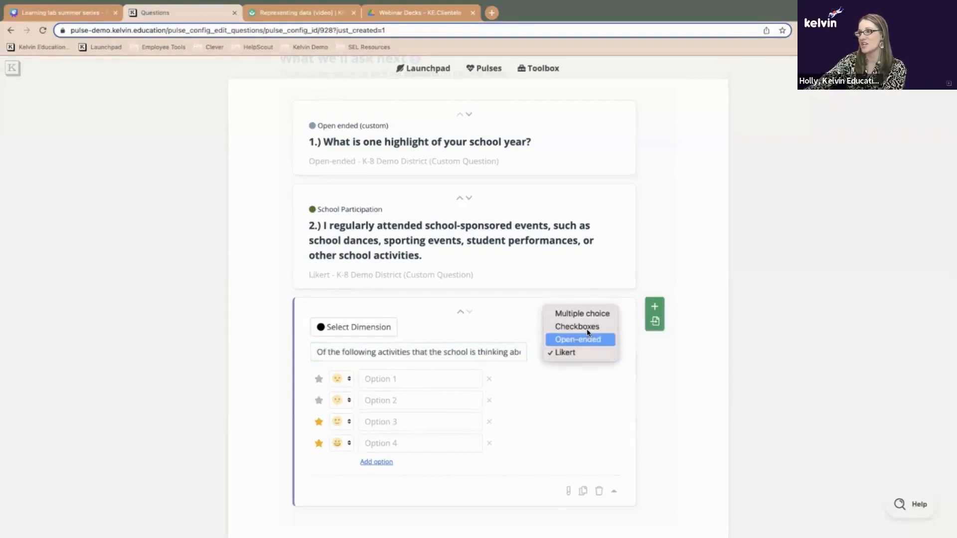
click(581, 327)
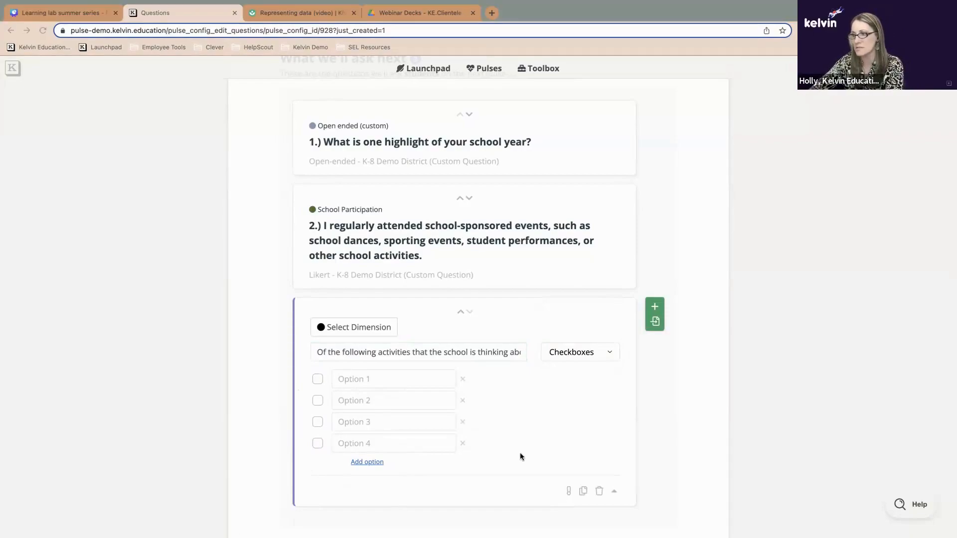
click(366, 380)
text(Yoga/Fitness)
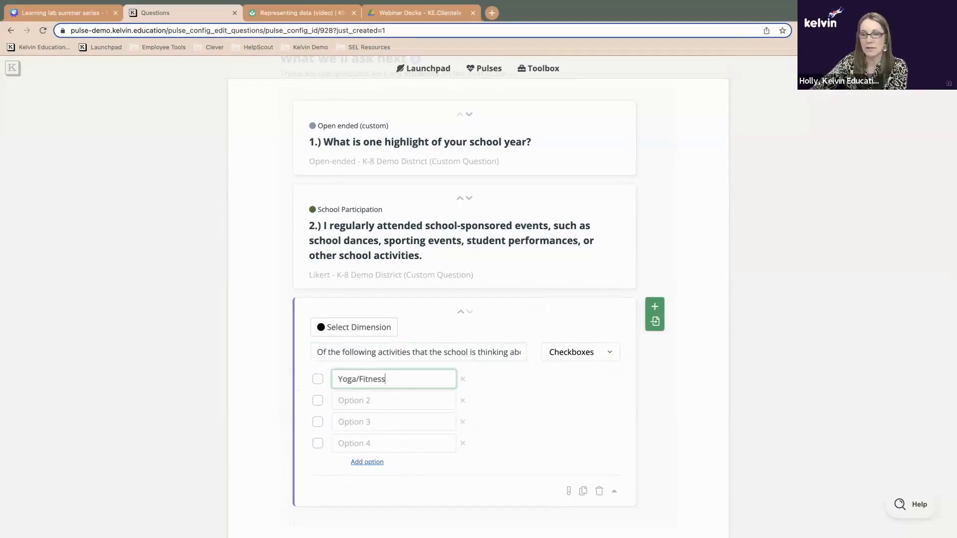
Fill in the second, third and fourth checkbox options with Weight training, Dance Club and Theater
key(super+Tab)
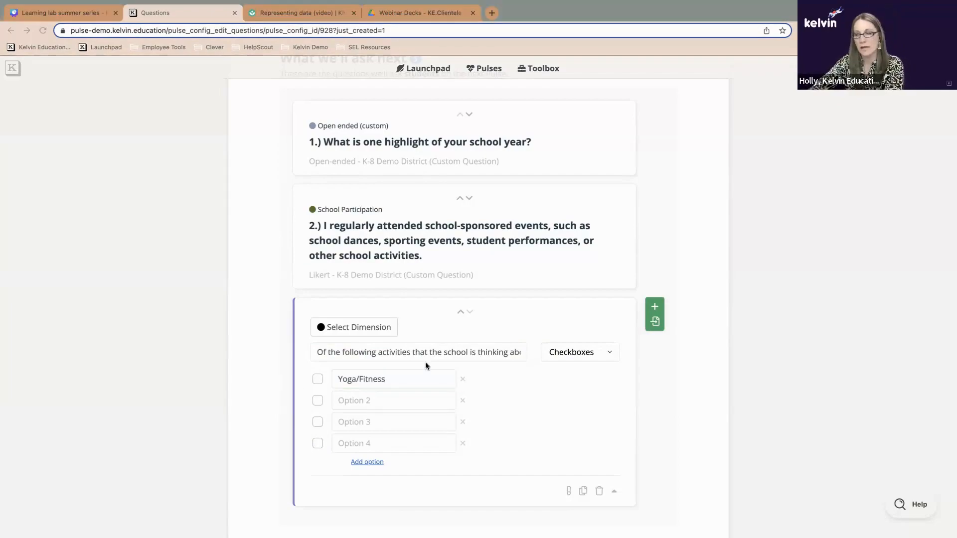
click(356, 401)
click(356, 402)
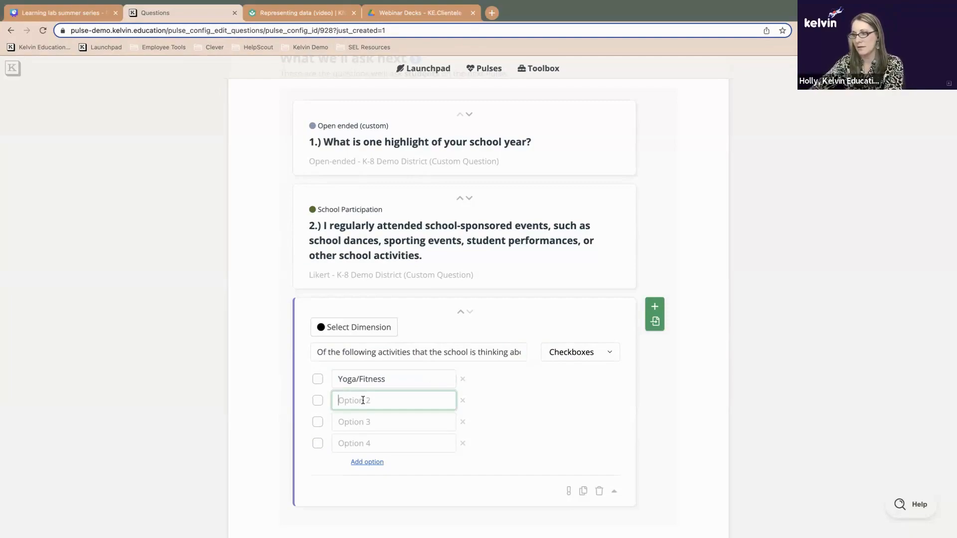
text(Weight training)
key(super+Tab)
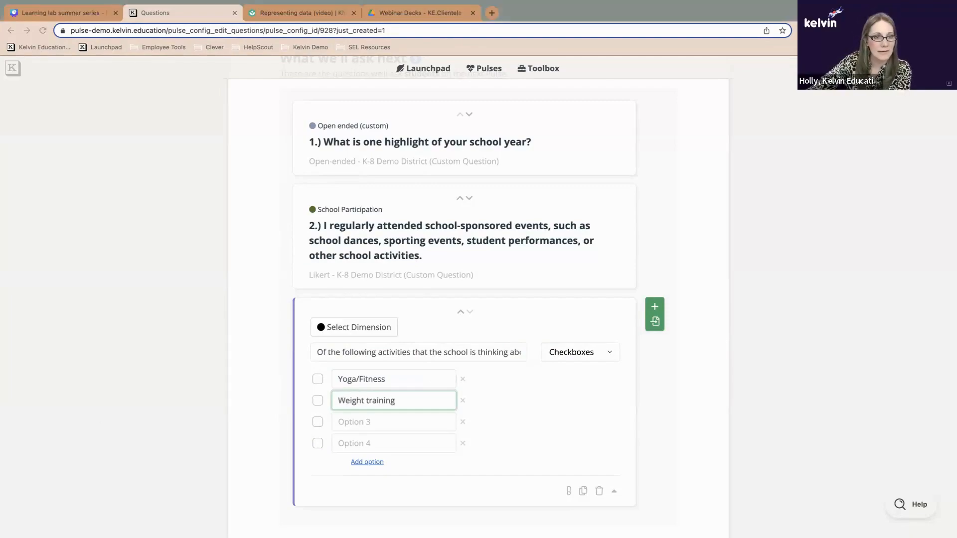
key(super+Tab)
click(403, 425)
text(Dance Club)
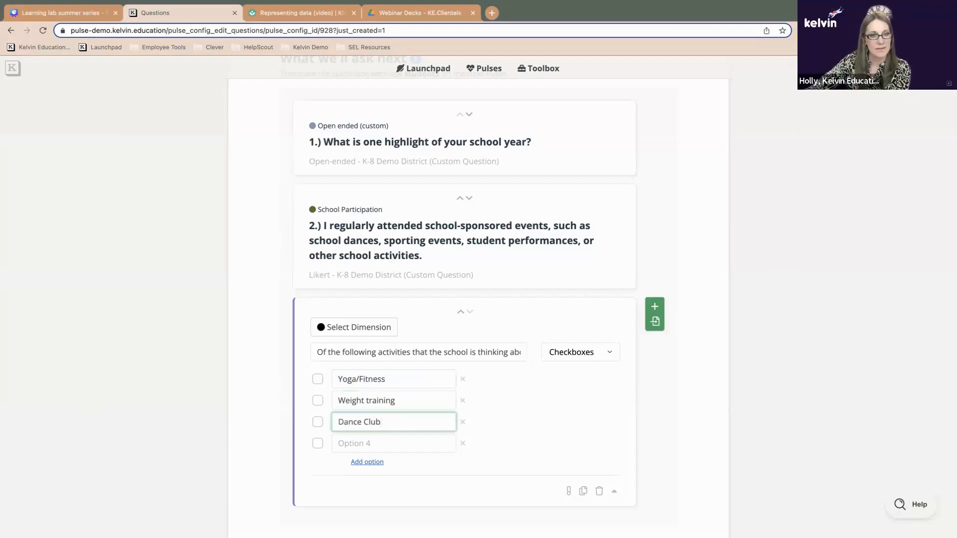
key(super+Tab)
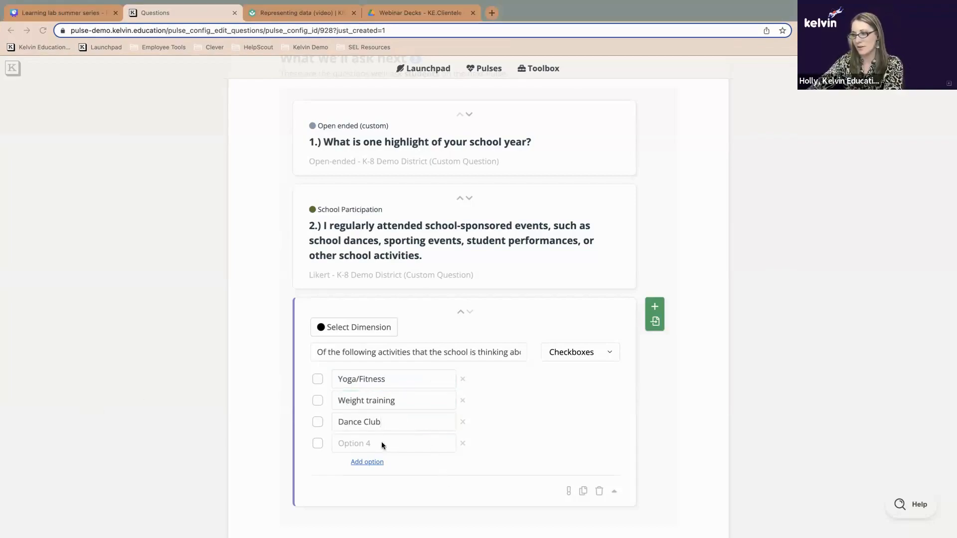
key(super+Tab)
click(399, 447)
text(Theater)
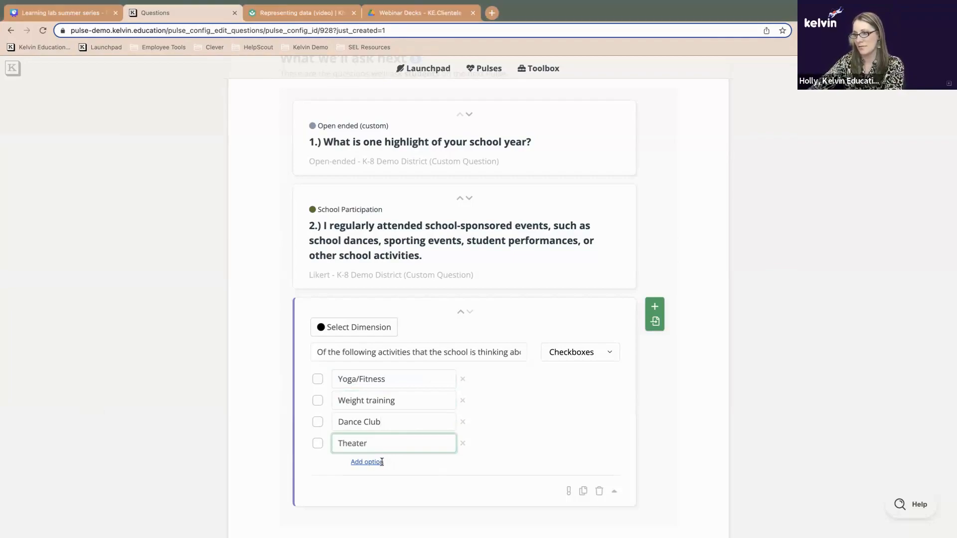
Add fifth and sixth checkbox options named Coding Club and Robotics to the third question
click(379, 462)
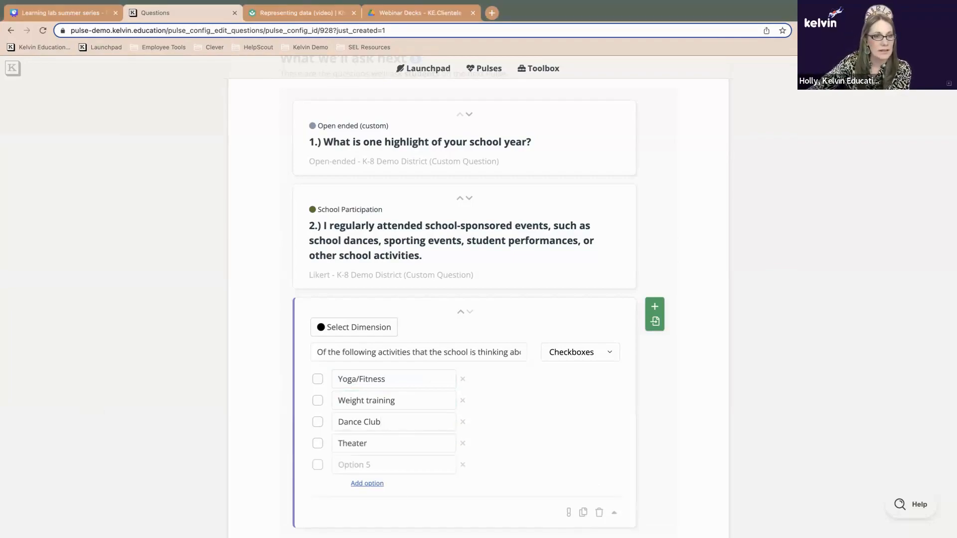
key(super+Tab)
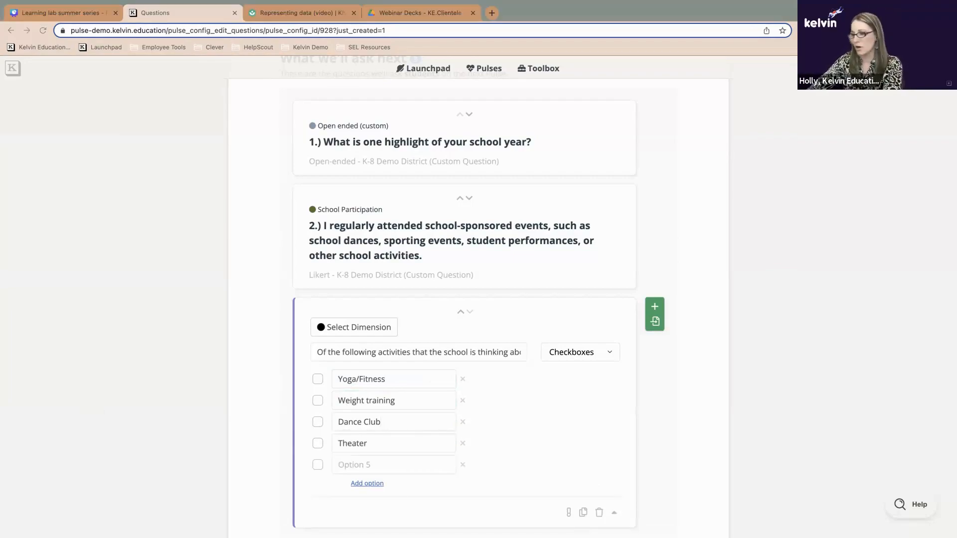
click(369, 470)
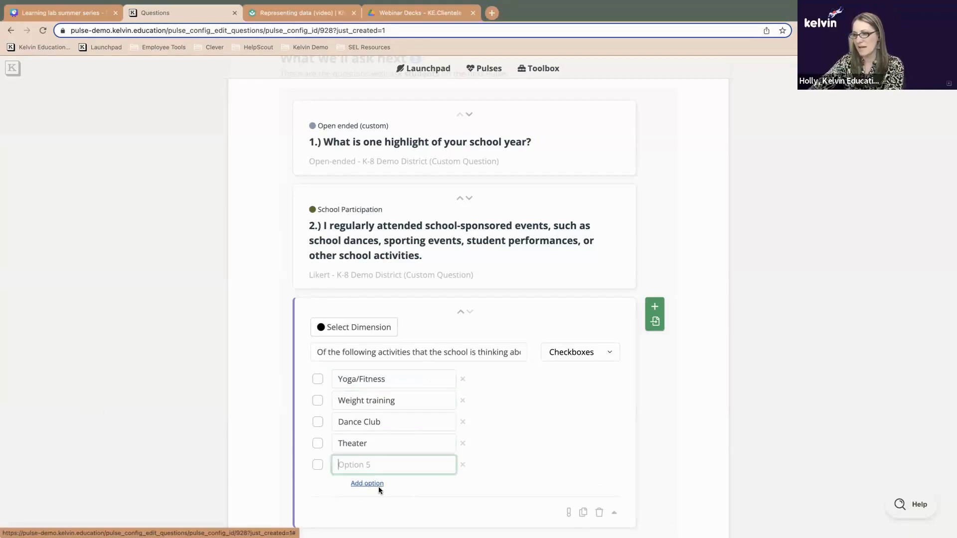
text(Coding Club)
click(367, 484)
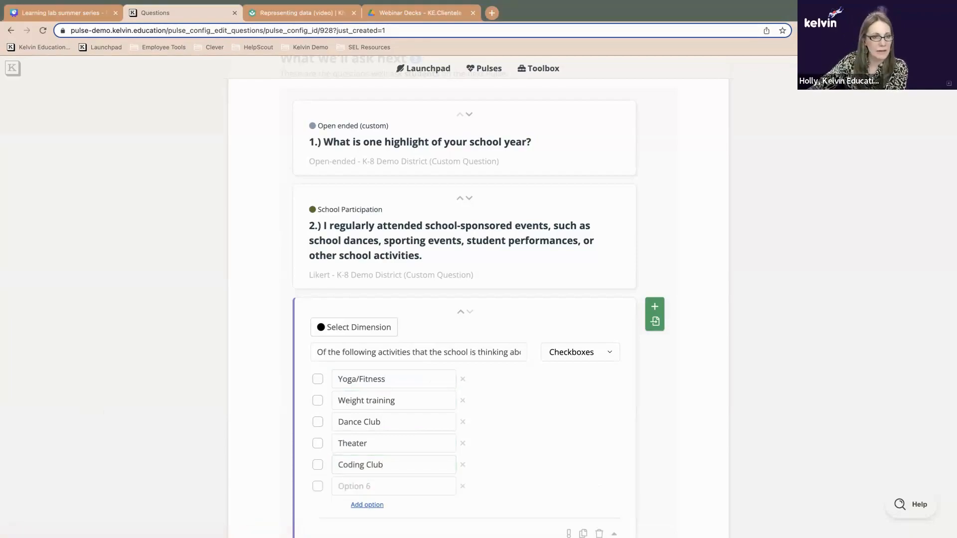
key(super+Tab)
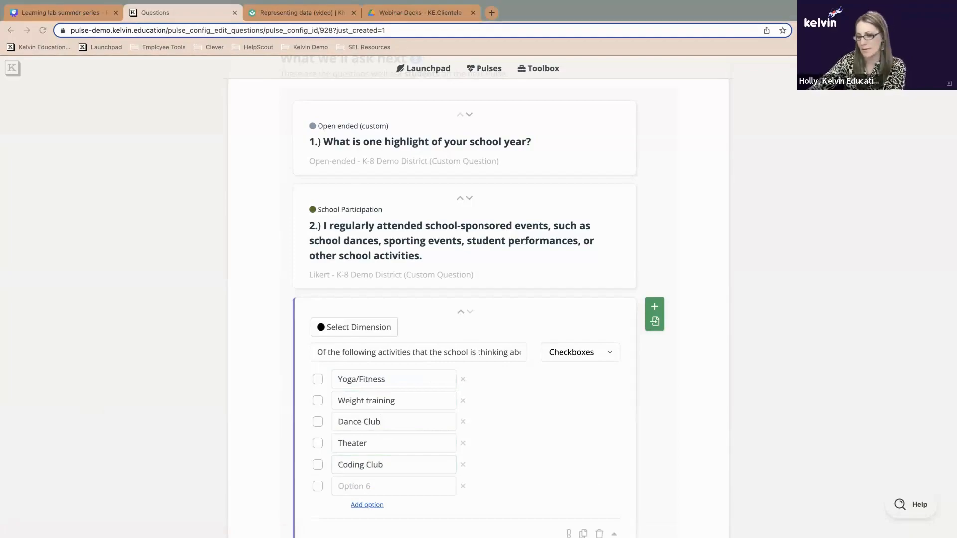
click(346, 489)
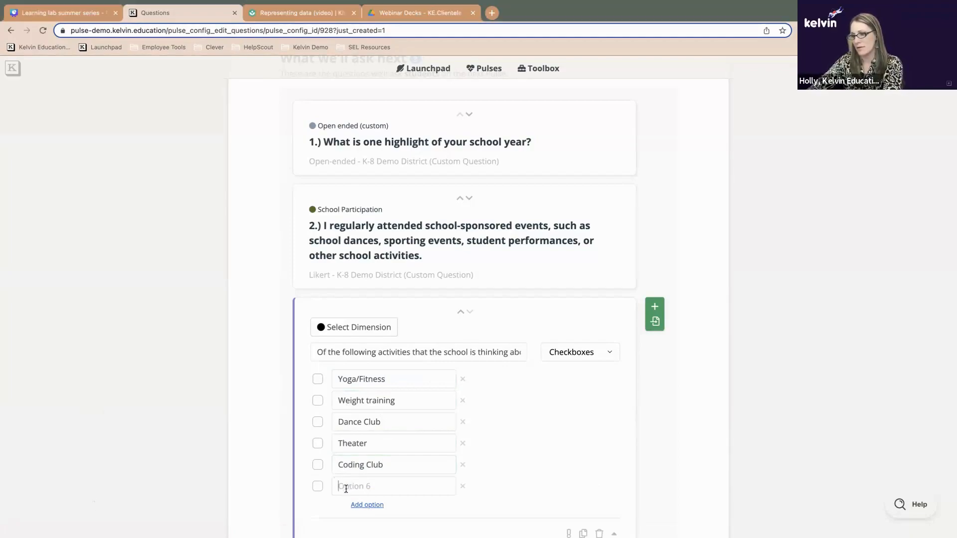
text(Robotics)
Add a seventh checkbox option named E-Sports to the third question
click(367, 505)
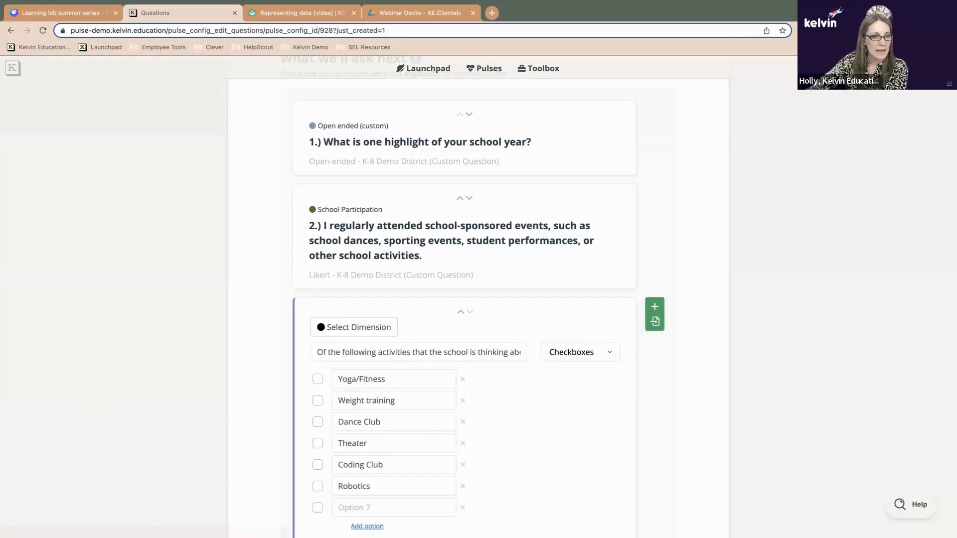
key(super+Tab)
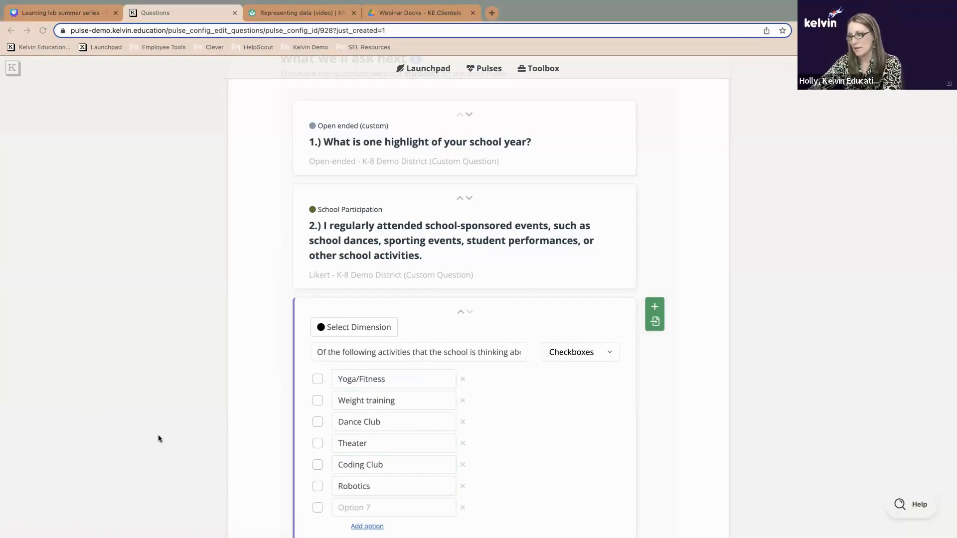
click(382, 506)
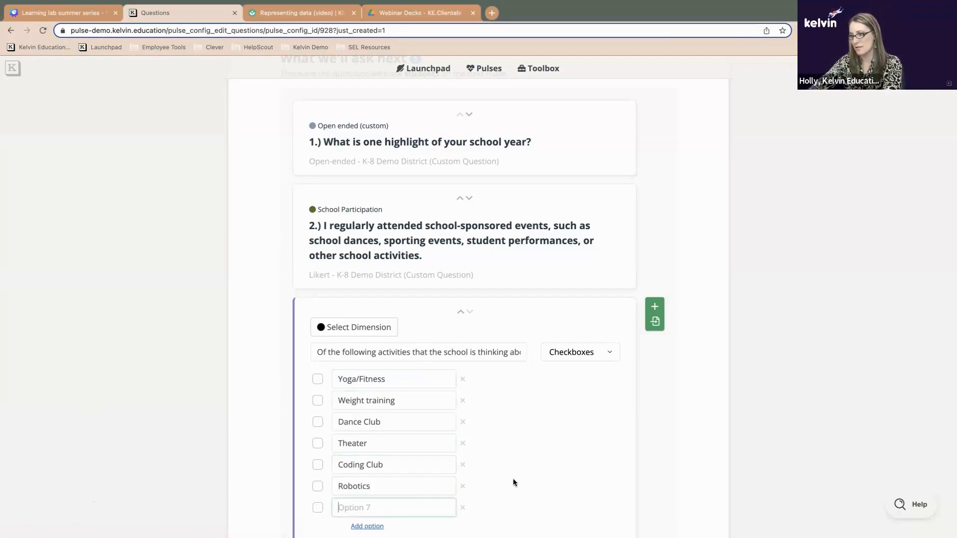
text(E-Sports)
click(519, 479)
Create a custom dimension named Activities for the third question, described as "Activities that students would like for the next school year", and save it
scroll(498, 474, down, 2)
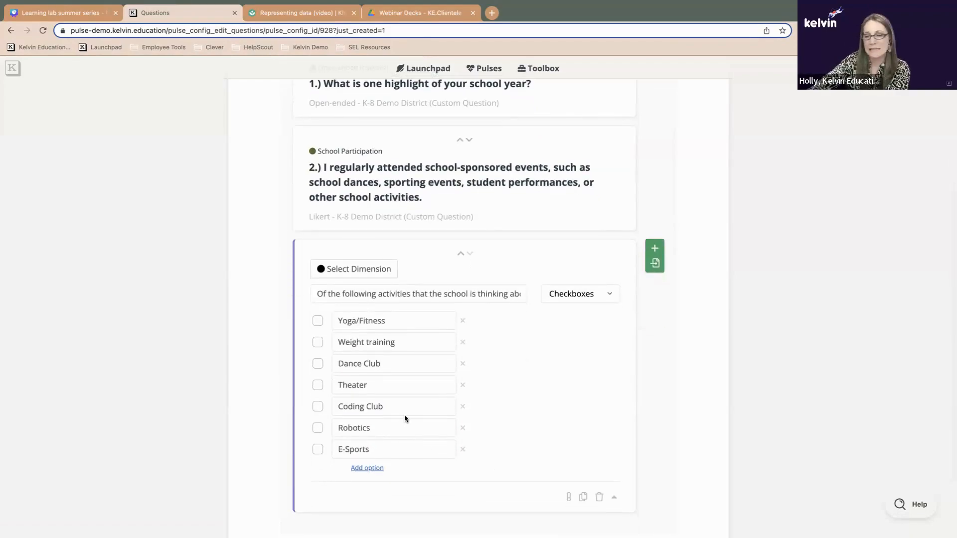
scroll(402, 411, down, 3)
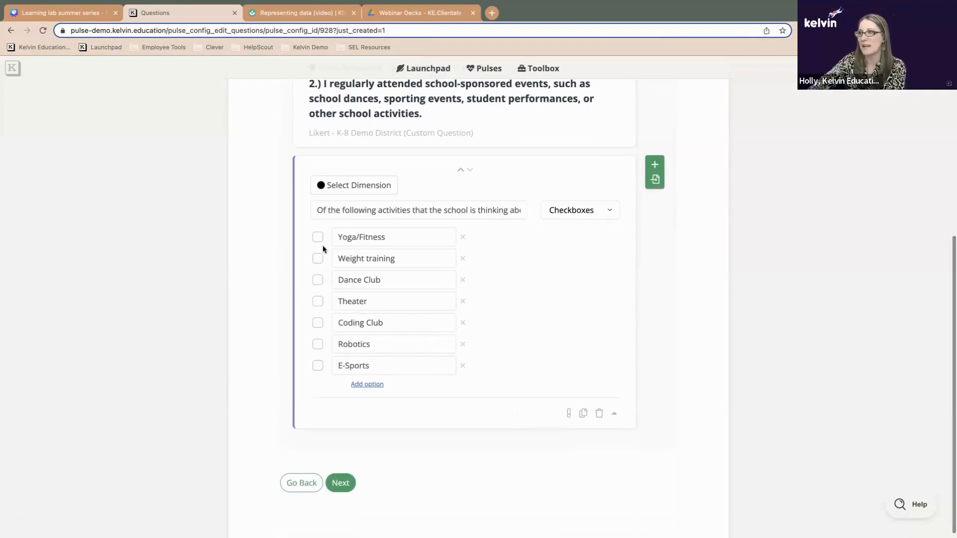
click(337, 188)
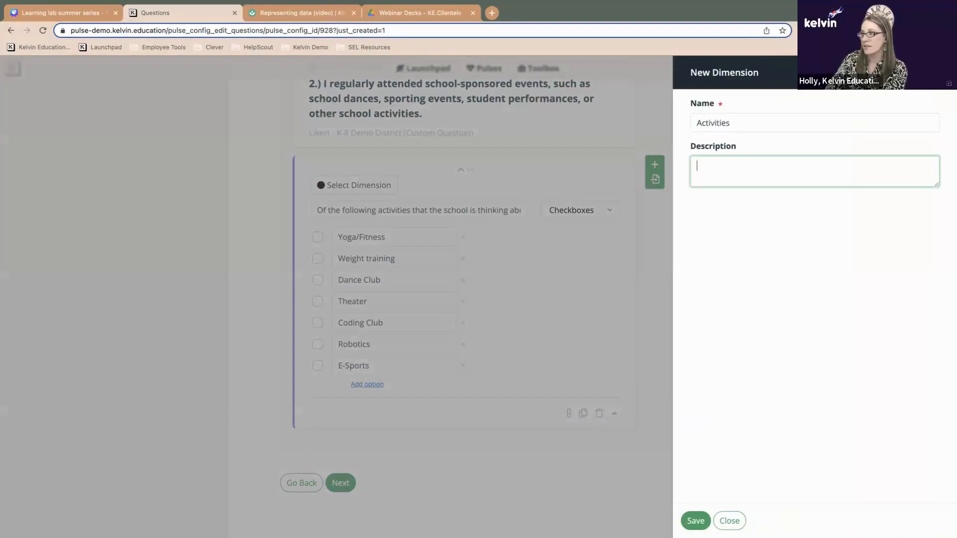
text(Act)
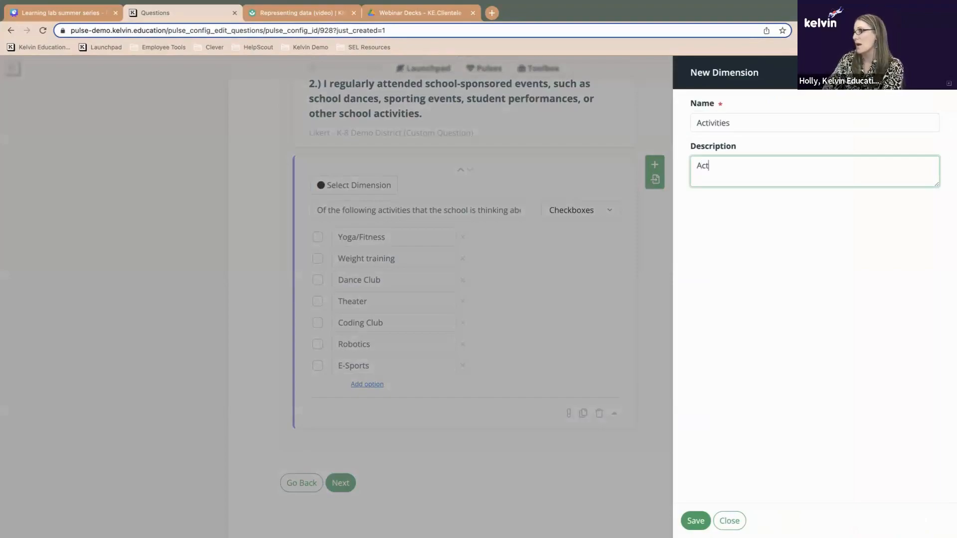
text(ivities that studentes ar)
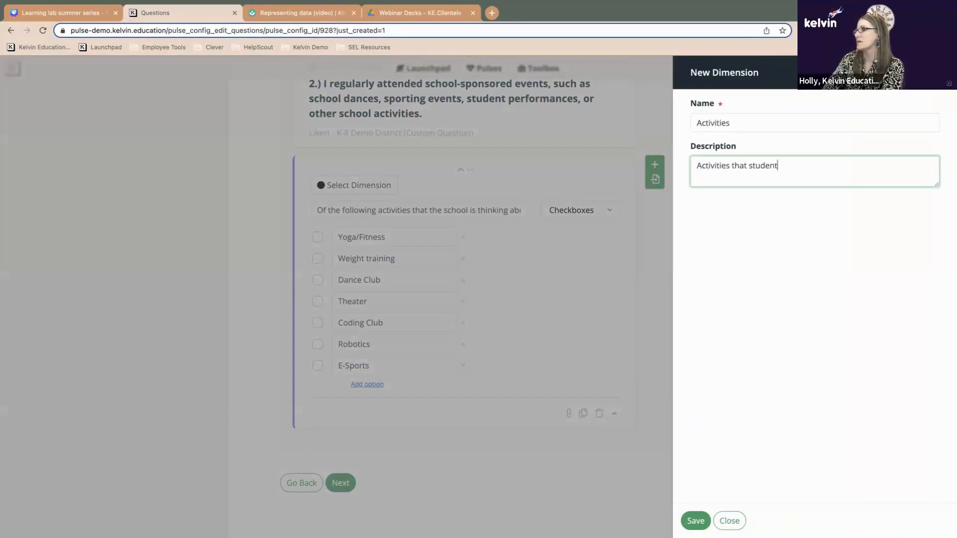
key(BackSpace)
key(BackSpace)
key(BackSpace)
text(wouk)
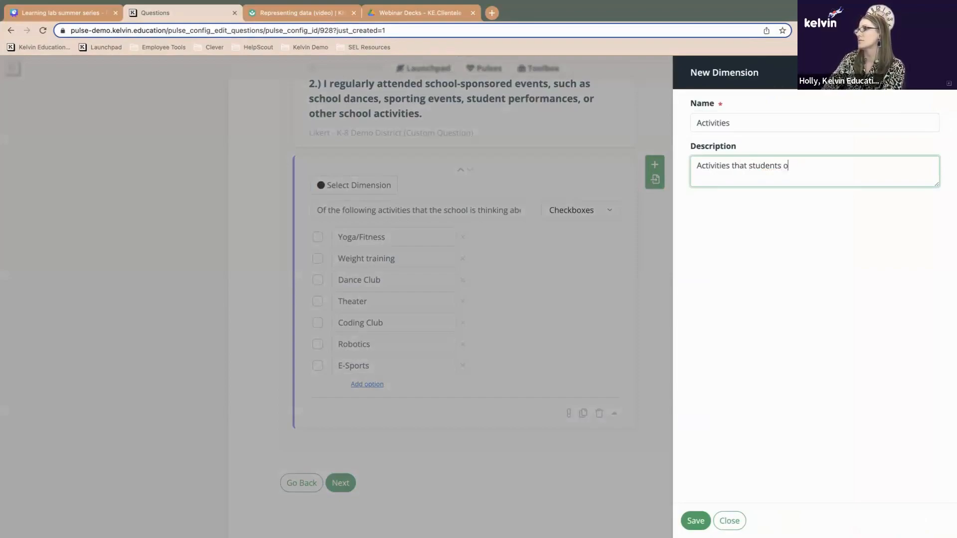
key(BackSpace)
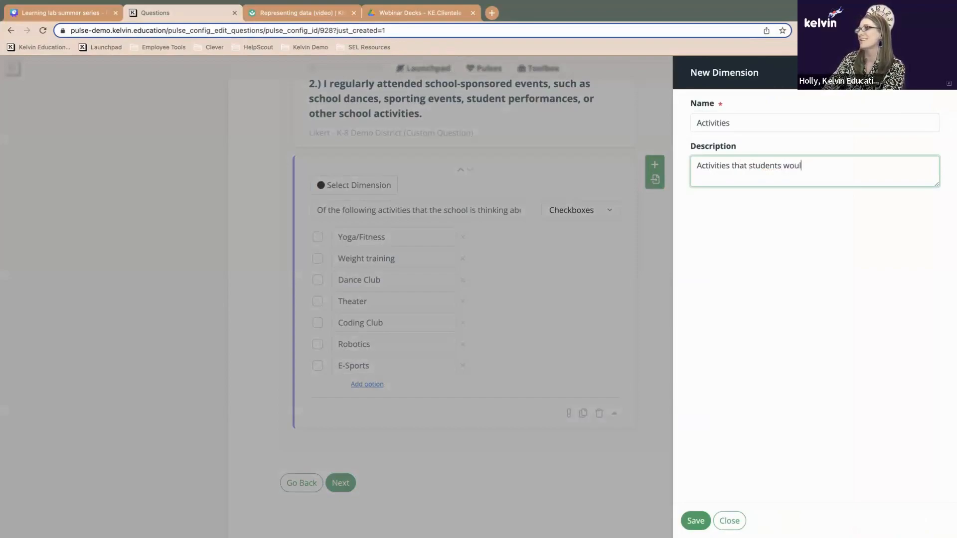
text(ld like for the ne)
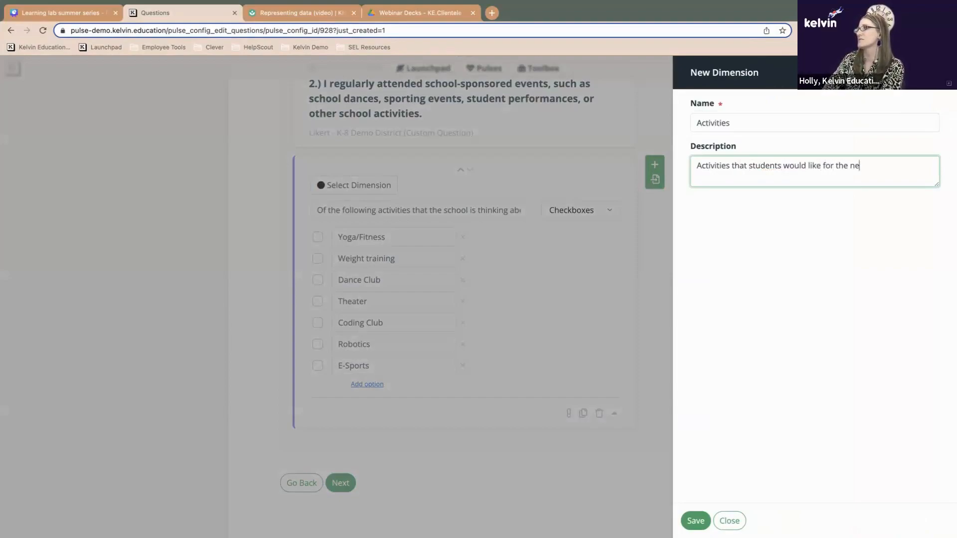
text(xt school year)
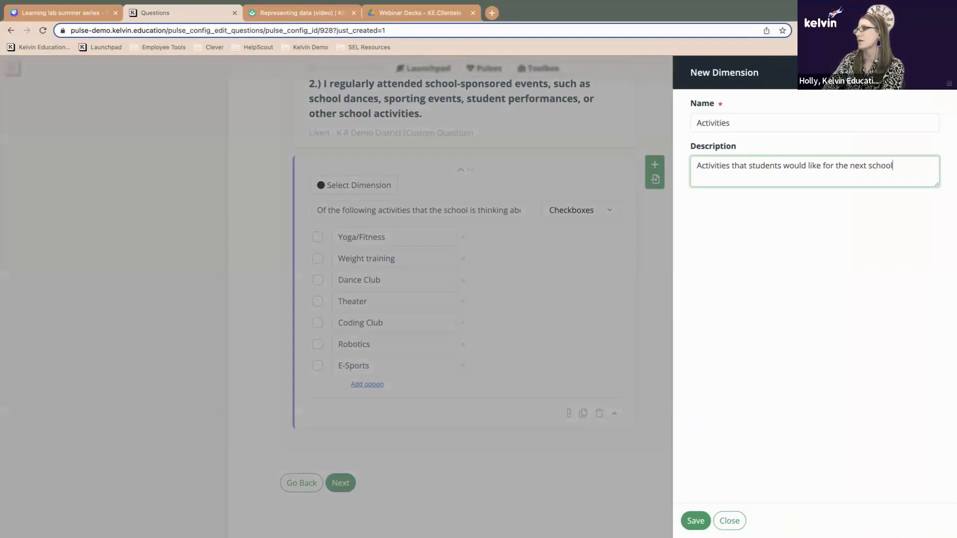
click(695, 520)
Check the completed third question, save the questions and proceed to the Pulse's schedule settings
scroll(432, 466, up, 5)
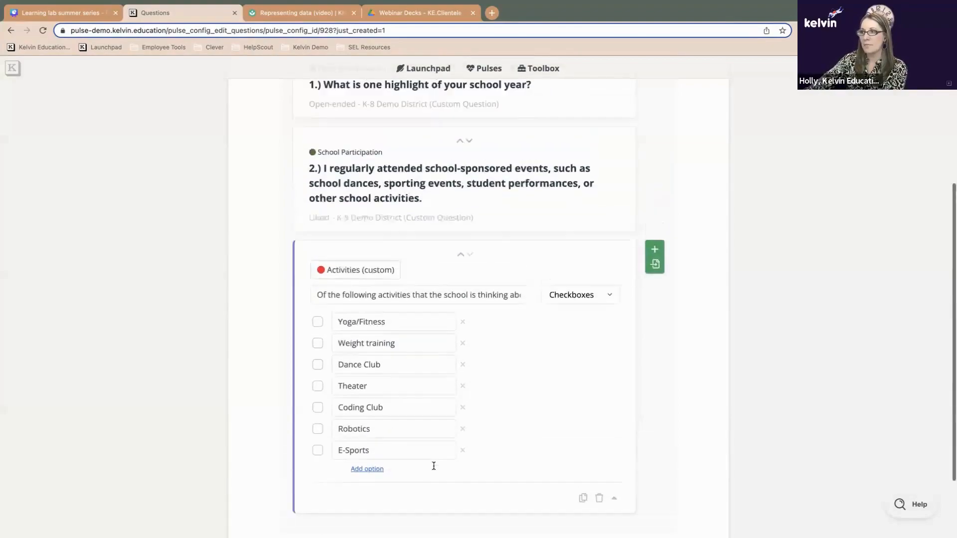
scroll(433, 468, down, 2)
scroll(433, 467, down, 3)
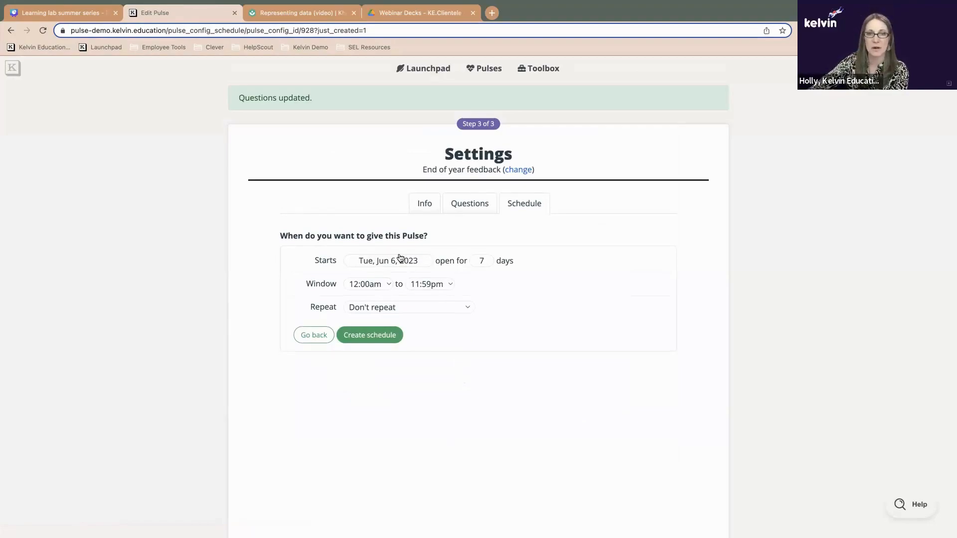
click(490, 261)
double_click(489, 261)
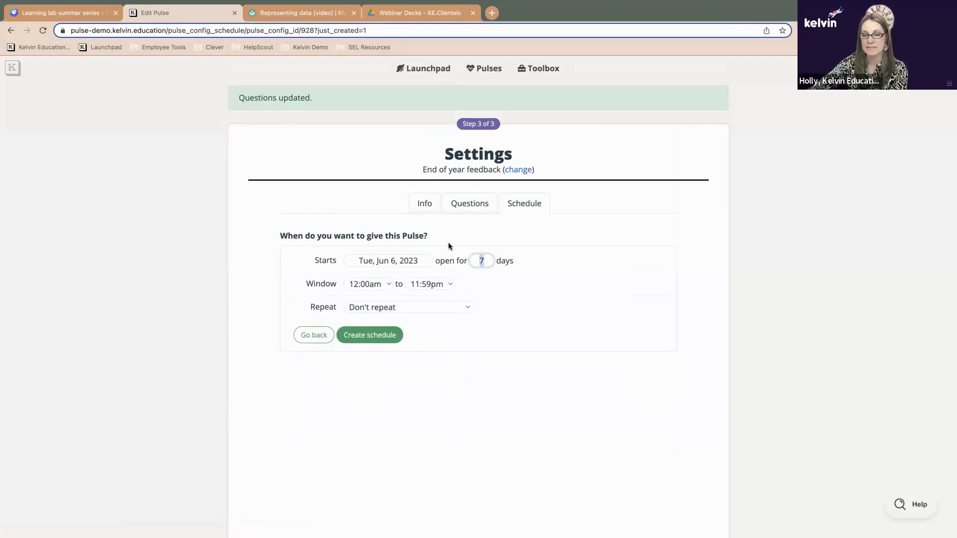
click(482, 244)
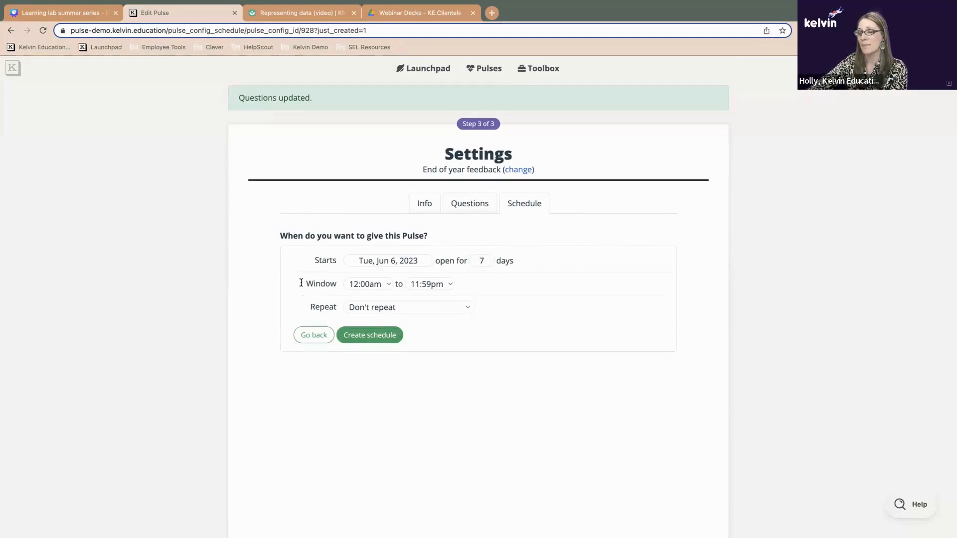
Set the Pulse's daily response window to run from 8:00am to 10:00am
click(384, 285)
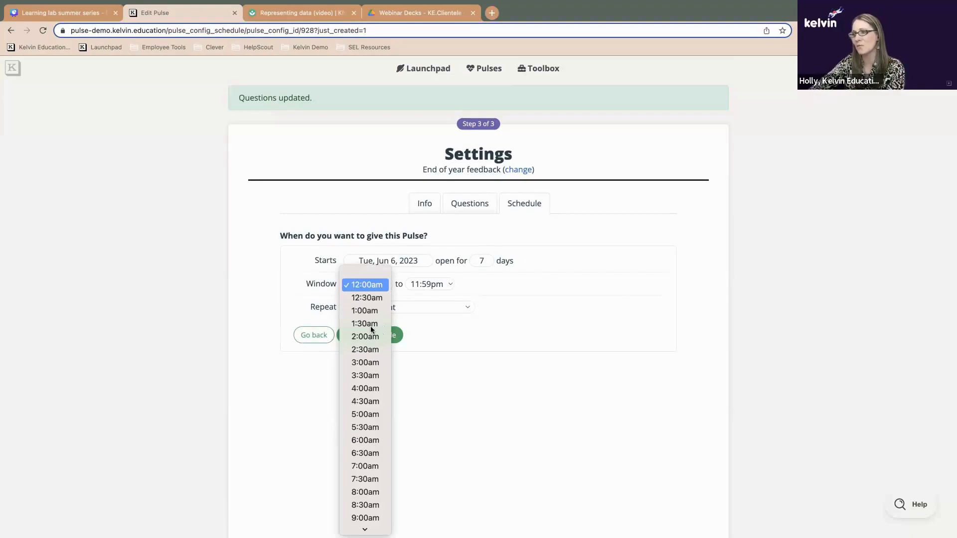
scroll(379, 357, down, 5)
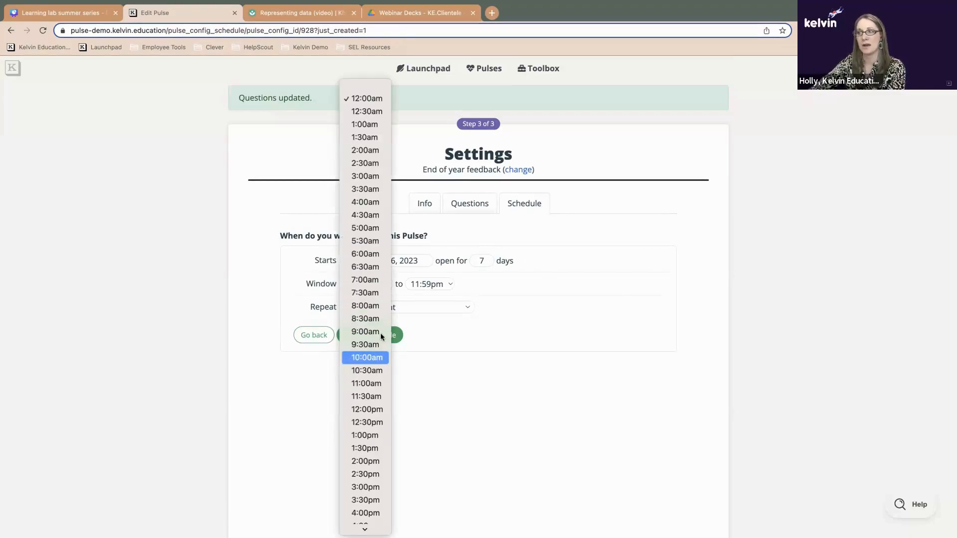
click(379, 305)
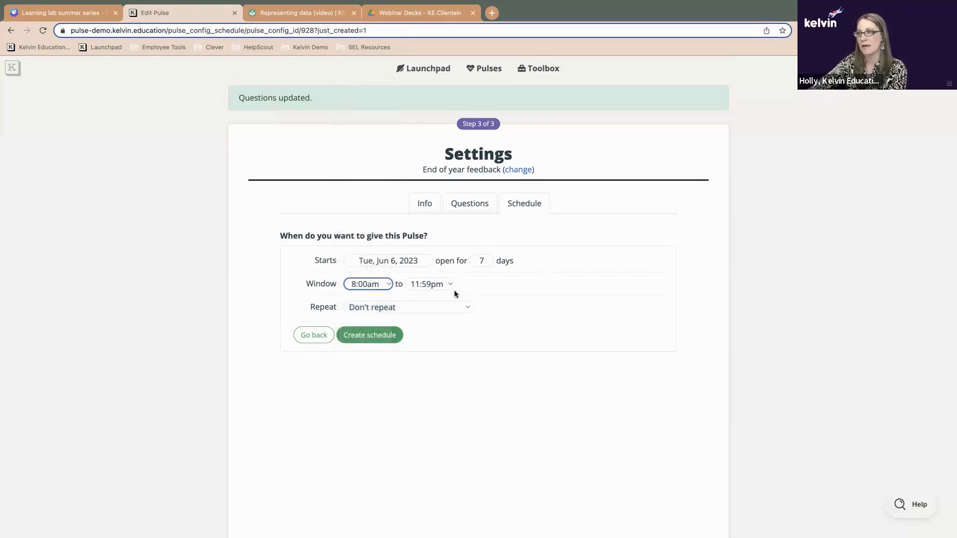
click(445, 285)
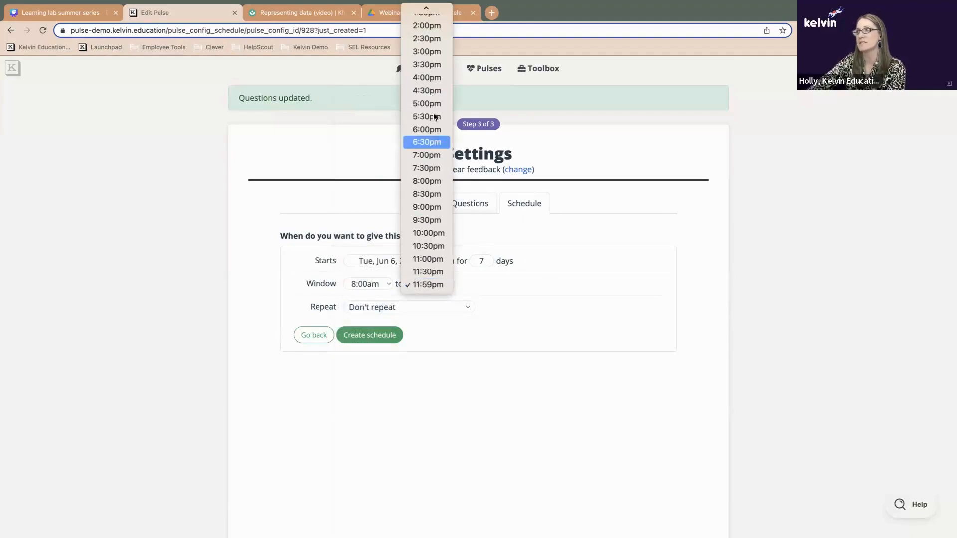
scroll(435, 116, up, 10)
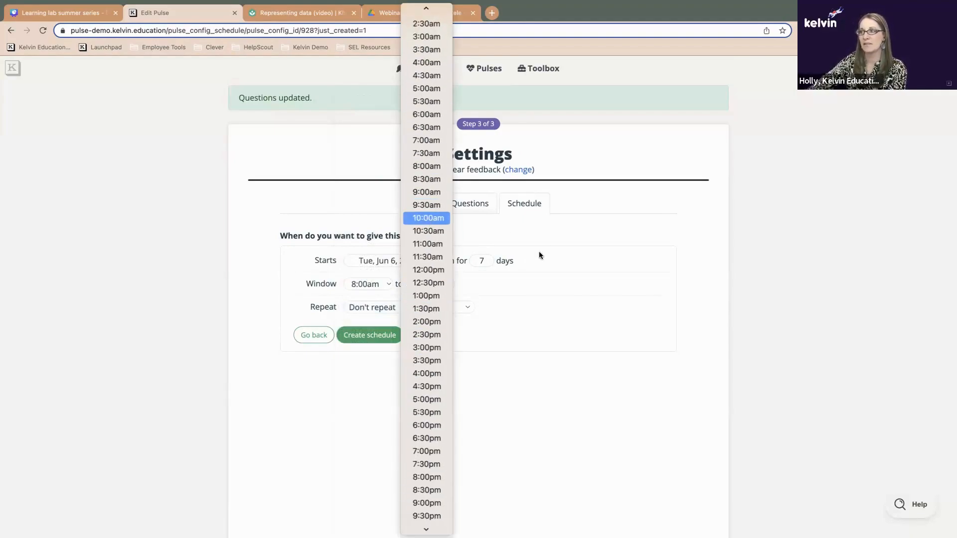
key(Return)
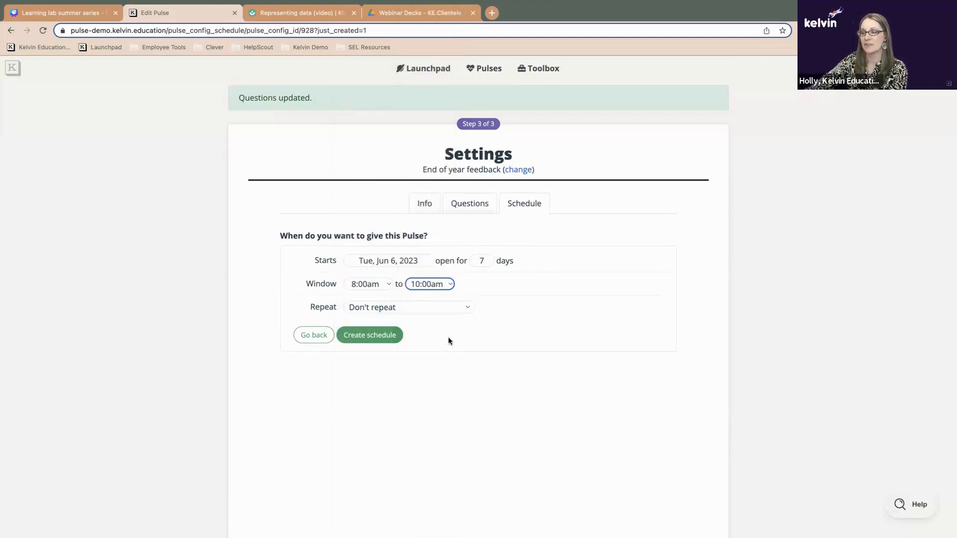
click(548, 341)
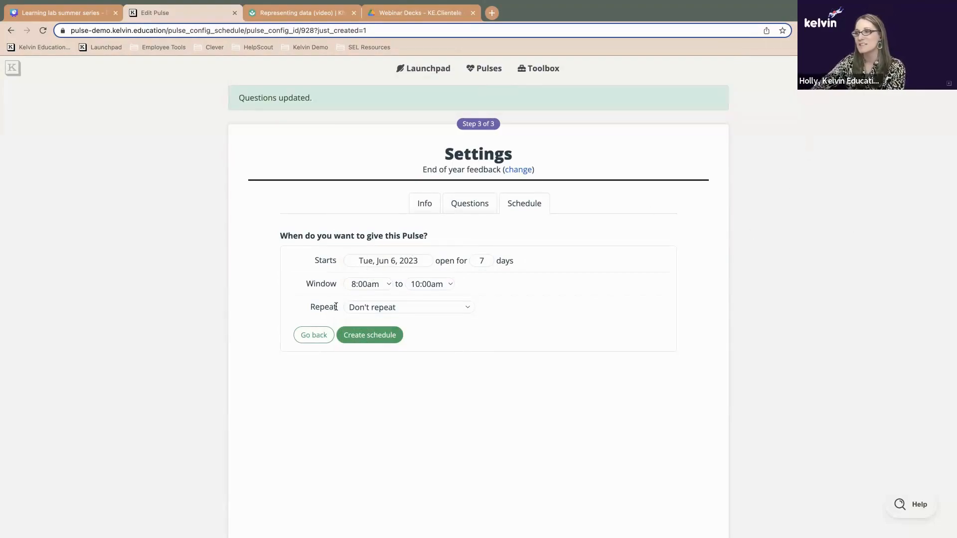
Give the Pulse a custom repeat of every 1 month
click(444, 308)
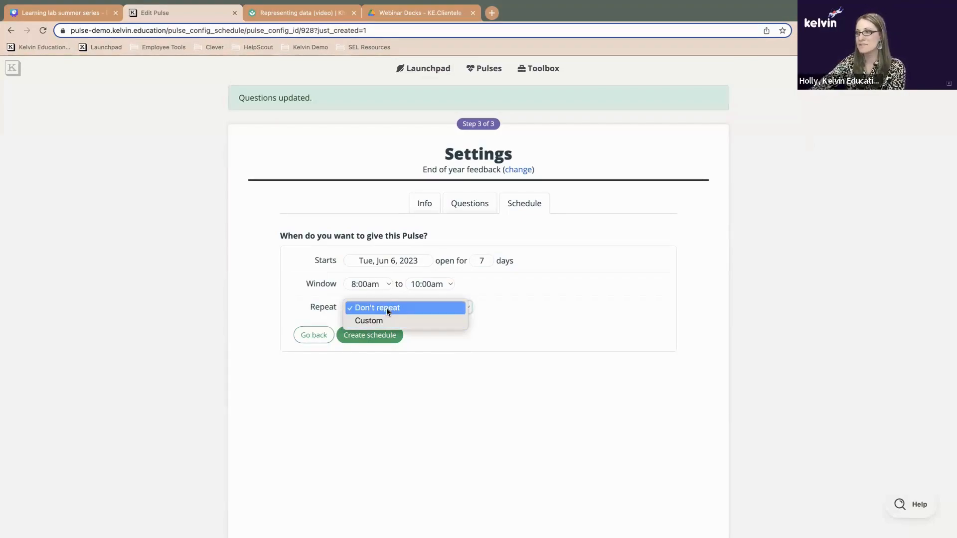
click(361, 321)
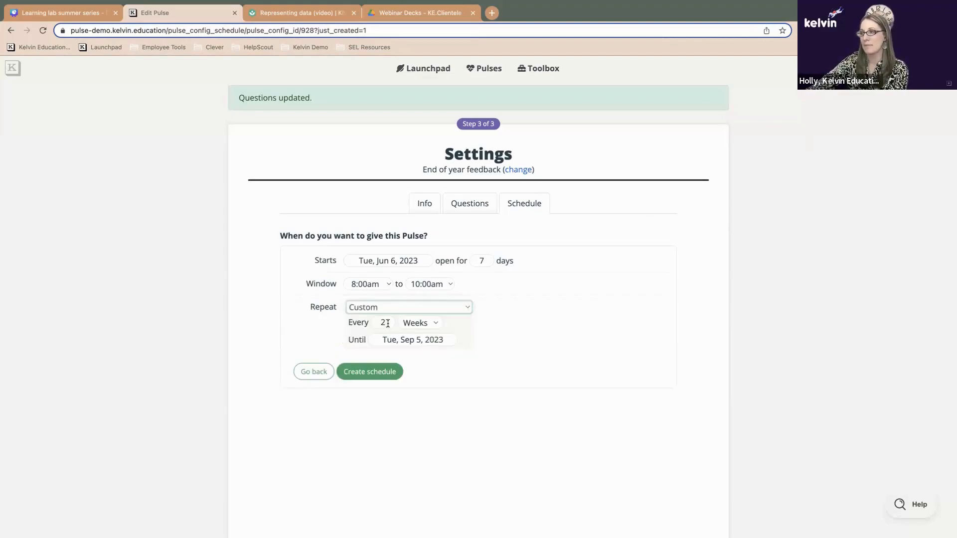
click(388, 324)
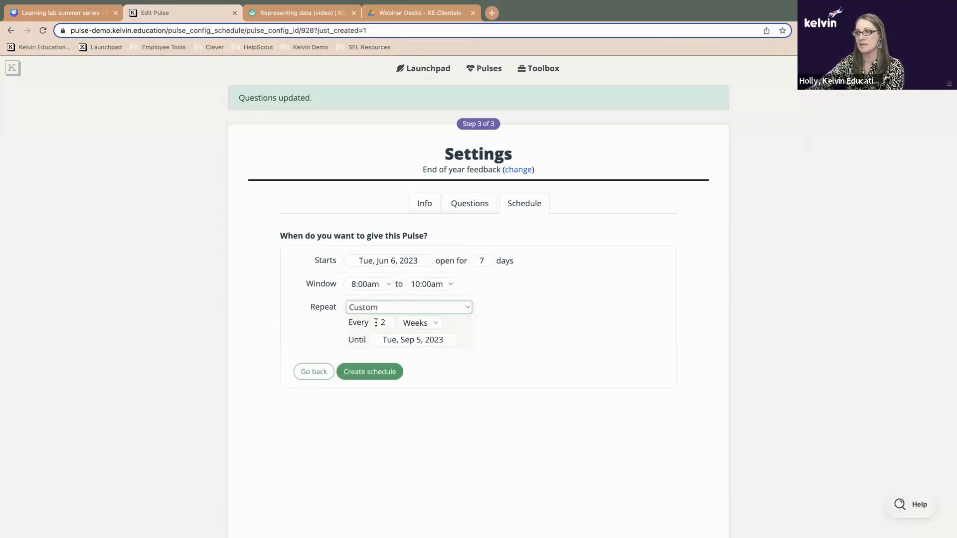
text(1)
click(432, 322)
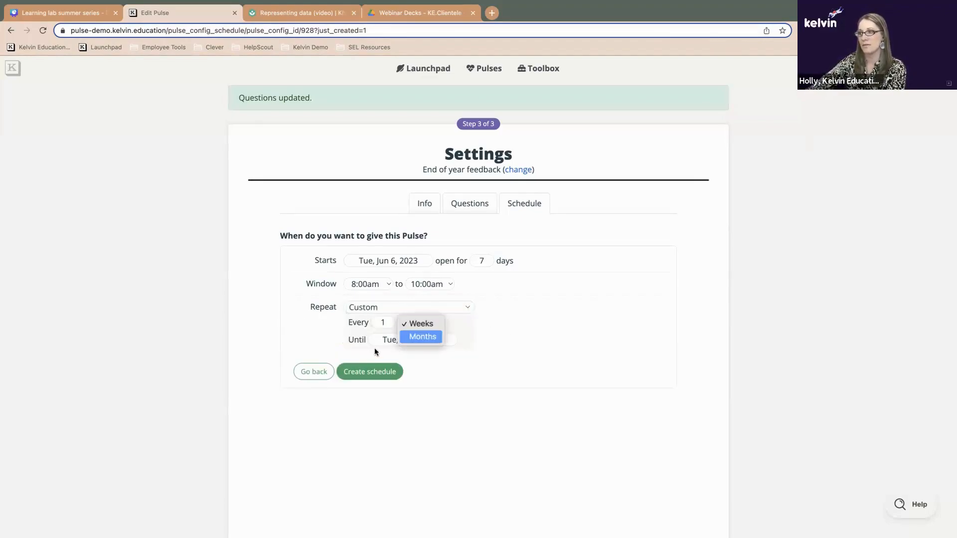
click(422, 337)
Set the repeat end date to Thu, Aug 31, 2023 and create the schedule
click(423, 343)
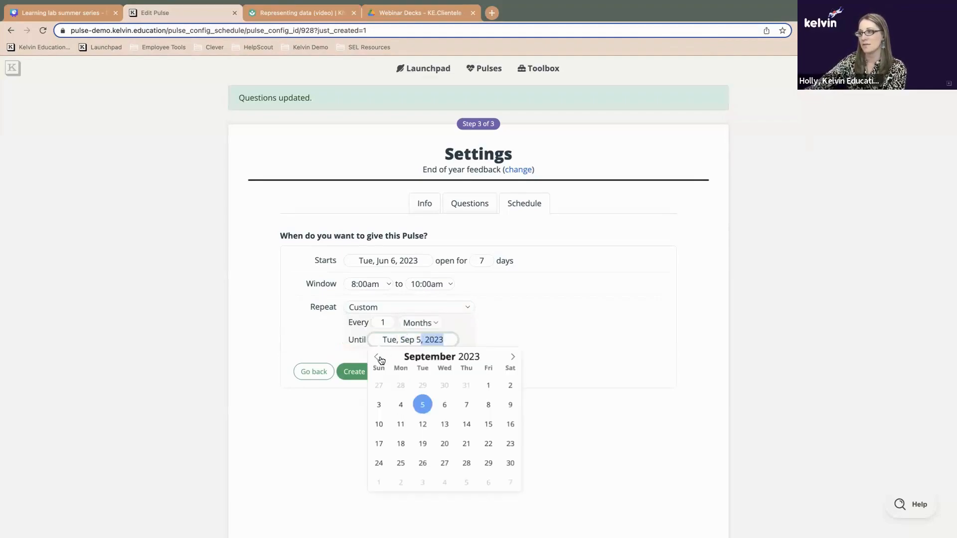
click(378, 358)
click(466, 464)
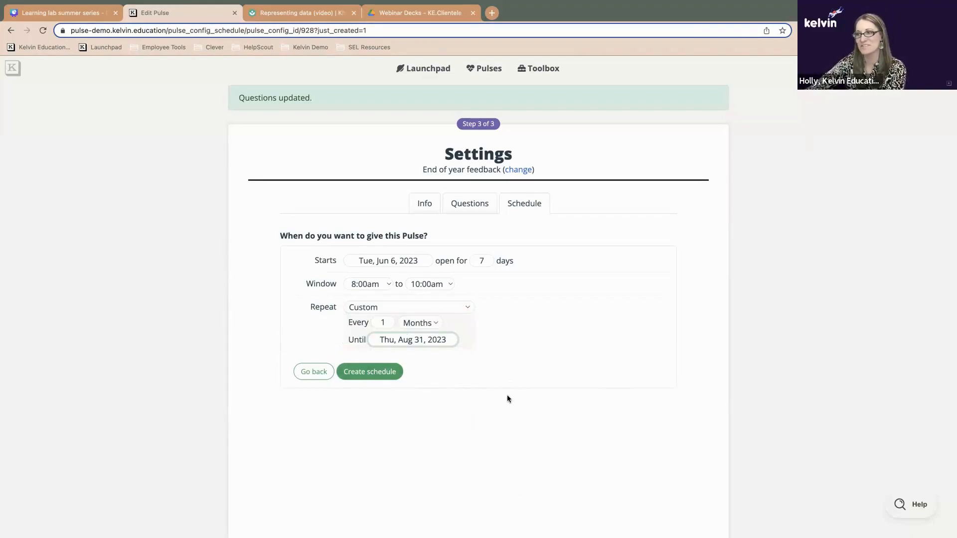
click(364, 372)
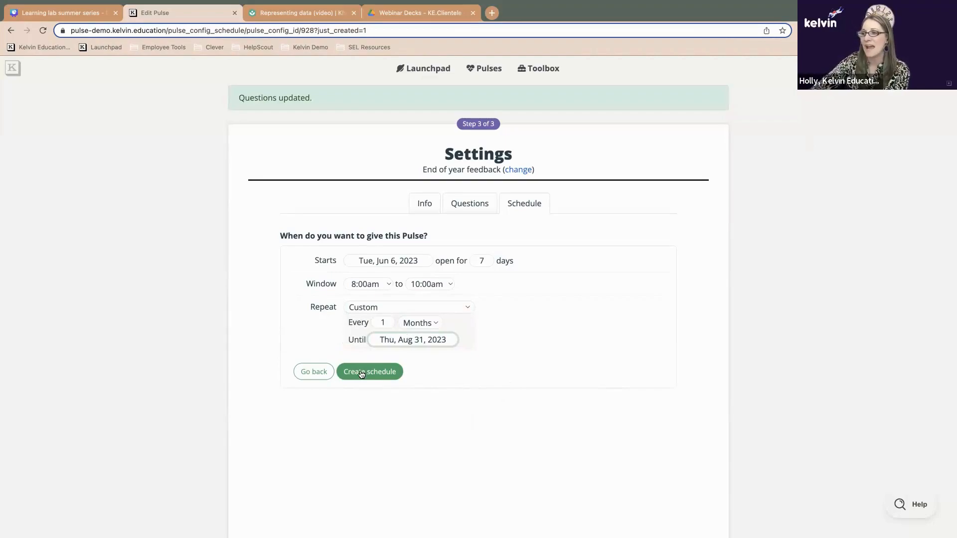
click(364, 373)
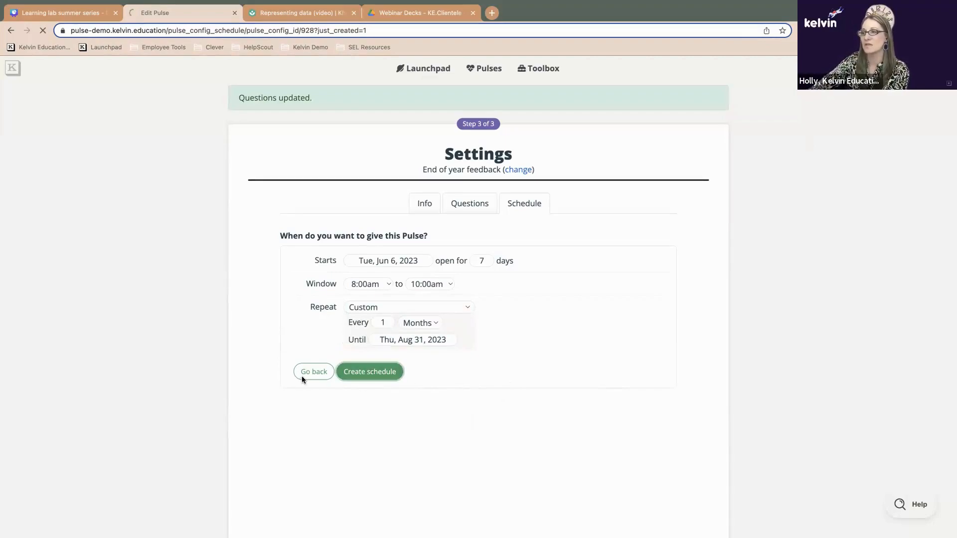
Review the scheduled date ranges, change Pulse #2 to run from July 10 to July 14, 2023, and save its dates
scroll(325, 383, down, 2)
scroll(326, 383, down, 5)
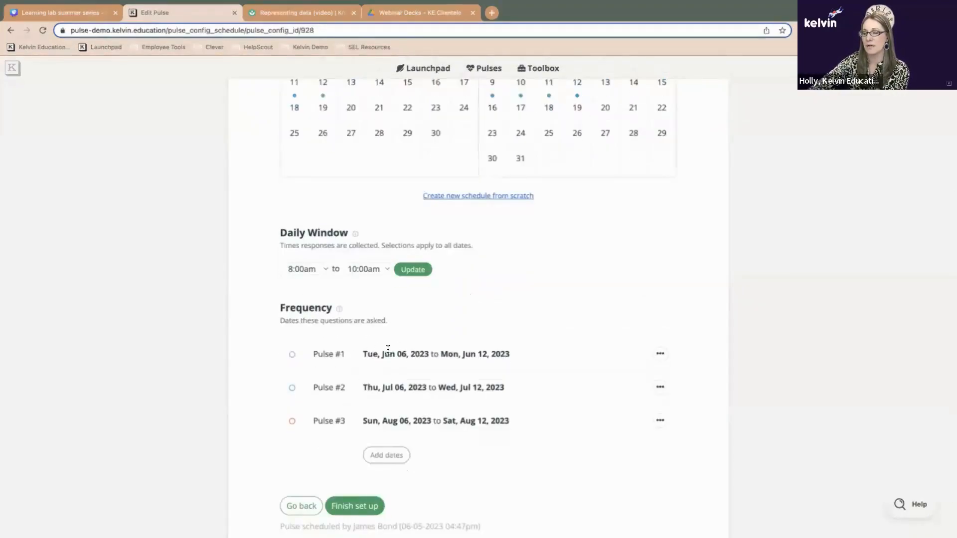
drag(361, 355, 510, 355)
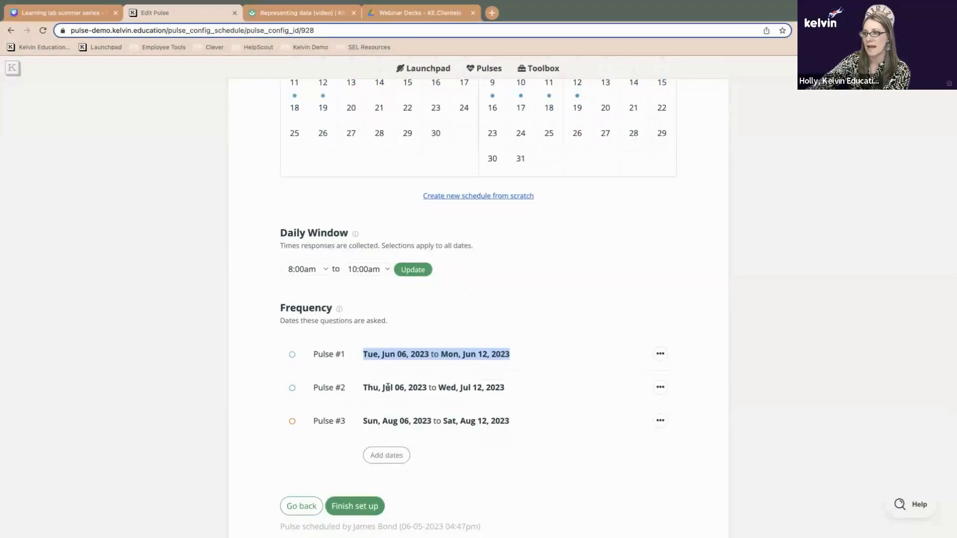
drag(363, 388, 506, 389)
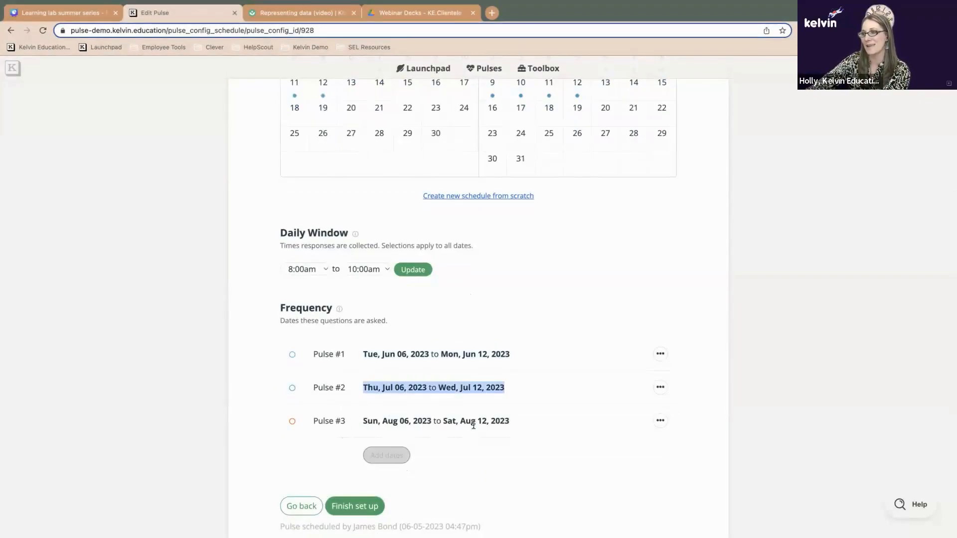
drag(362, 422, 543, 425)
click(387, 389)
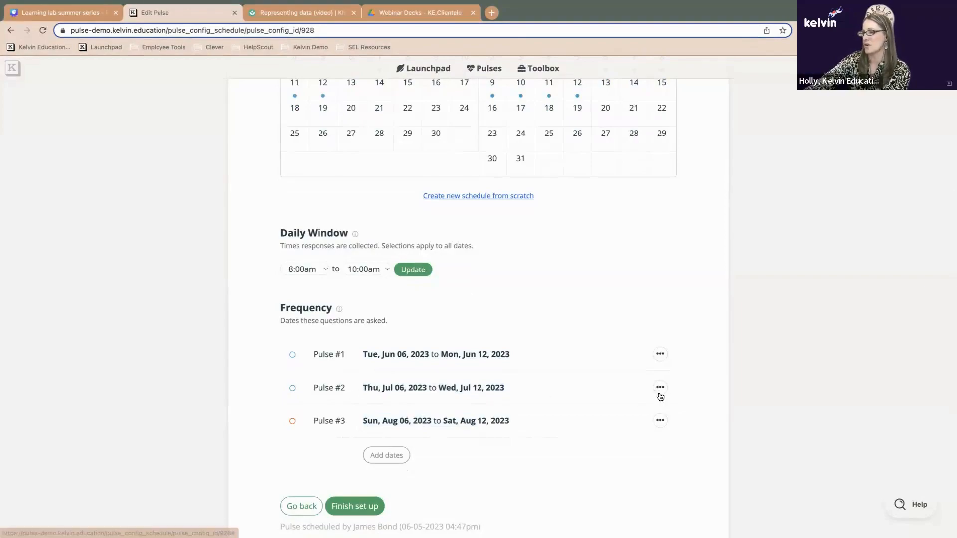
click(659, 393)
click(673, 408)
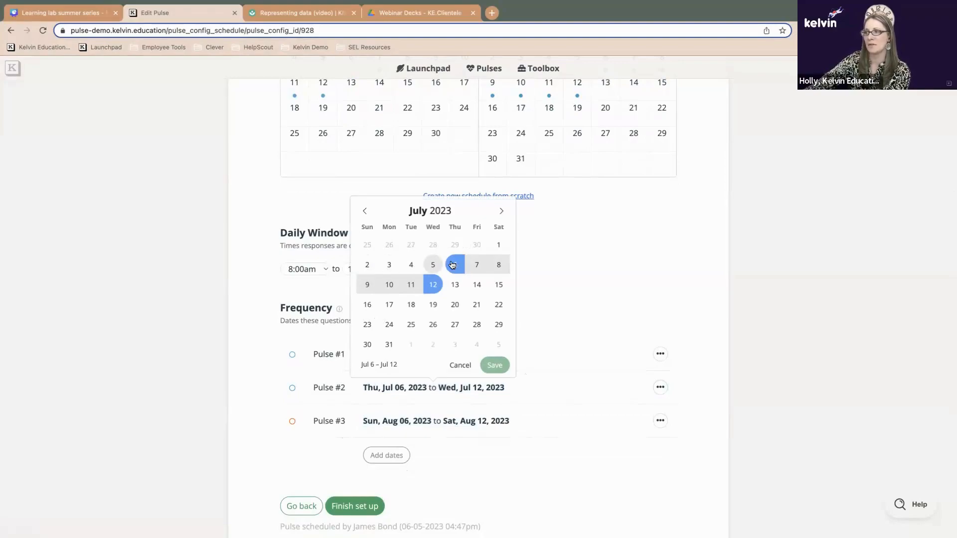
click(389, 284)
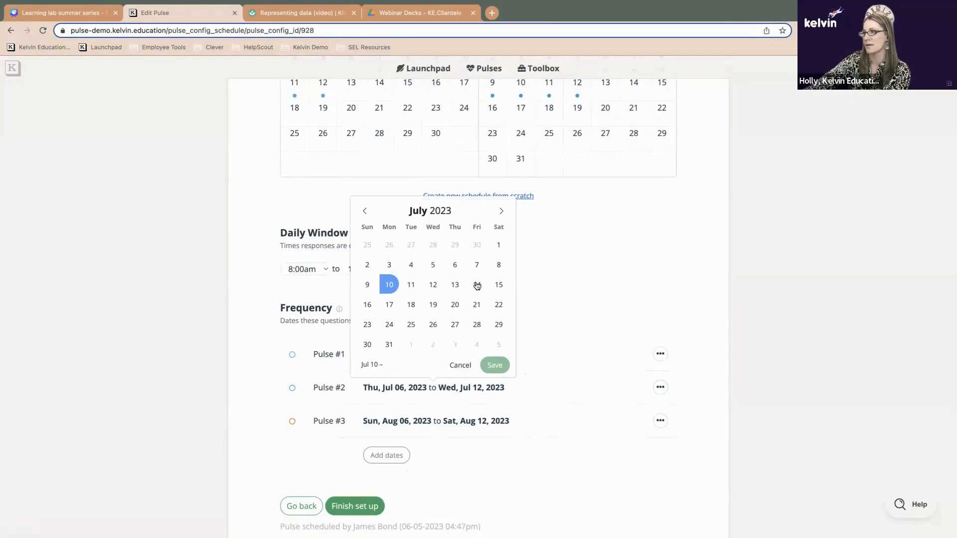
click(507, 367)
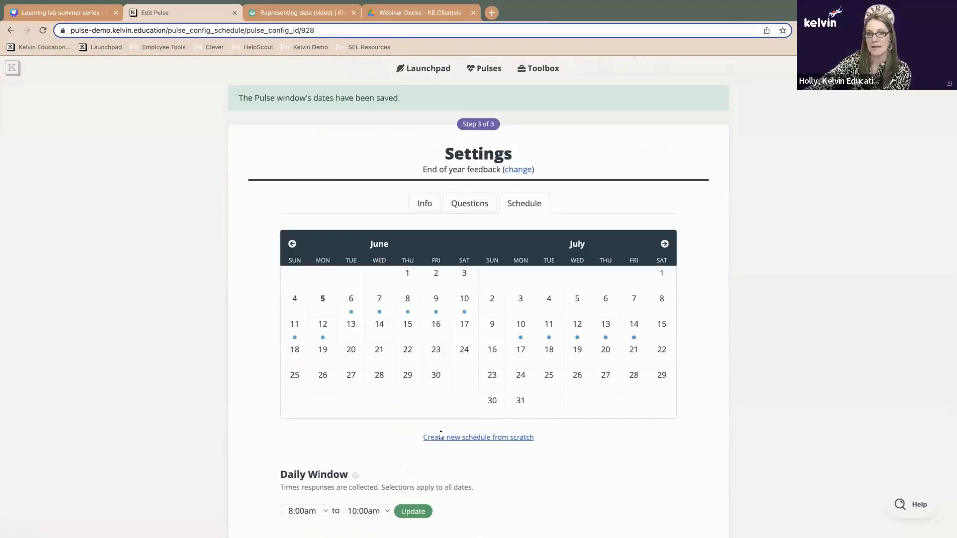
Check the updated Pulse dates, finish the setup and look over the next asking window in the latest activity
scroll(441, 438, down, 3)
scroll(441, 438, down, 5)
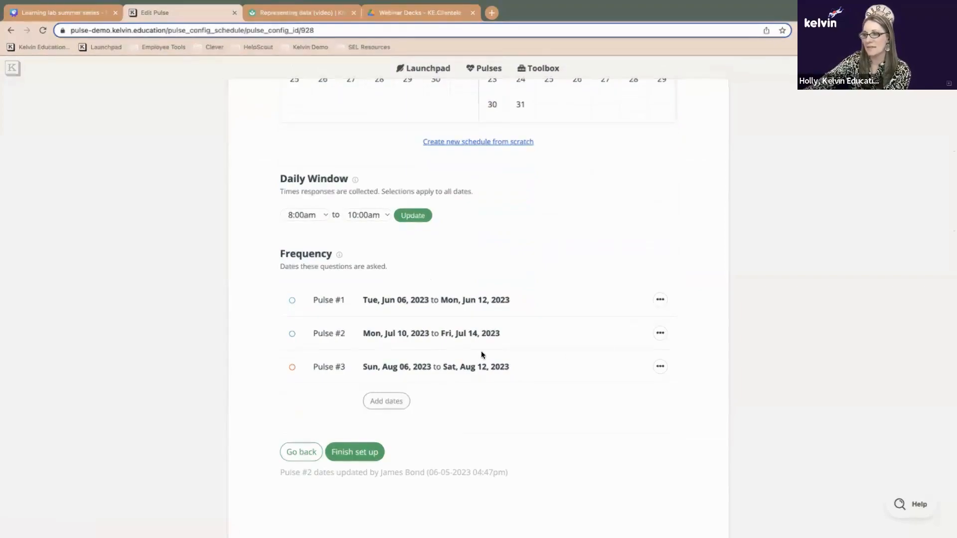
click(343, 455)
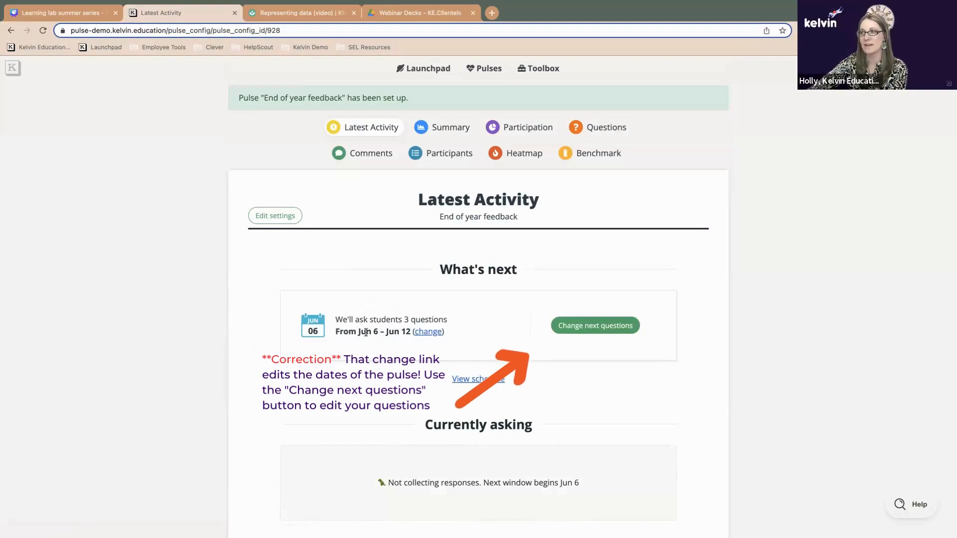
drag(336, 332, 373, 333)
click(395, 379)
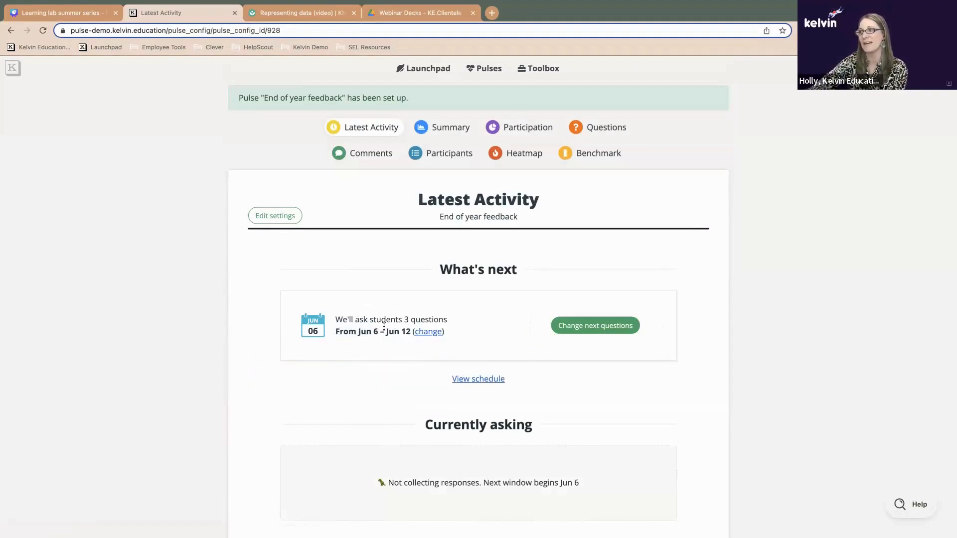
Return to the Launchpad, go to the Pulses list and view the participants of the "End of year feedback" Pulse
click(270, 224)
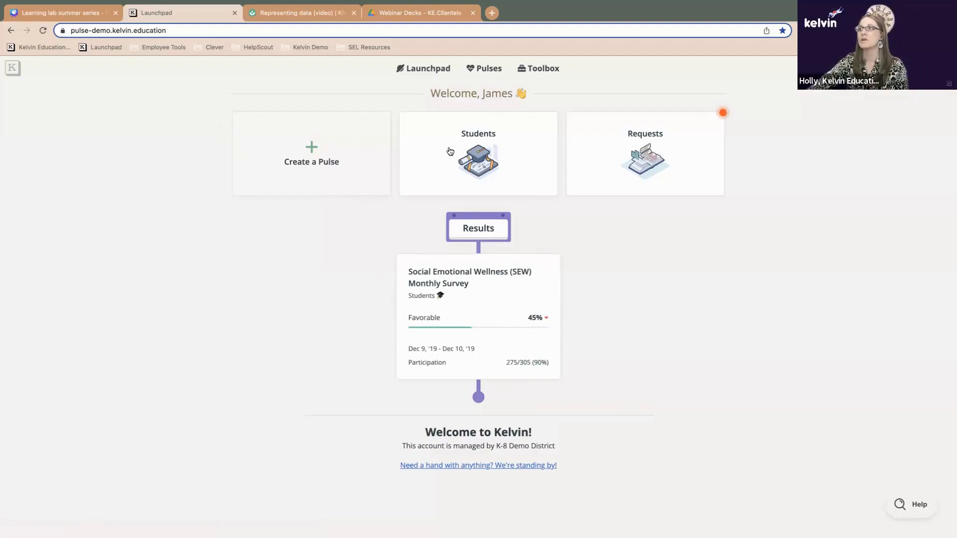
click(486, 70)
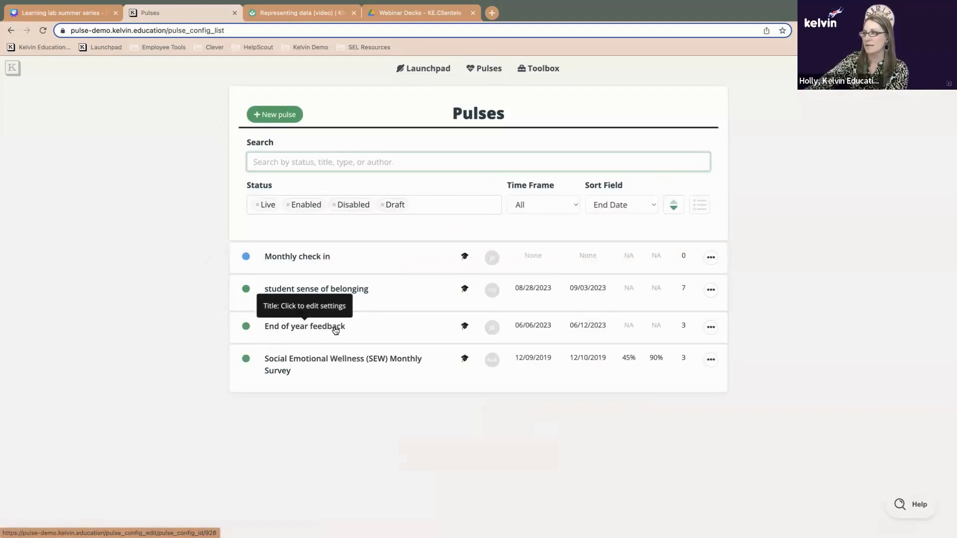
click(711, 328)
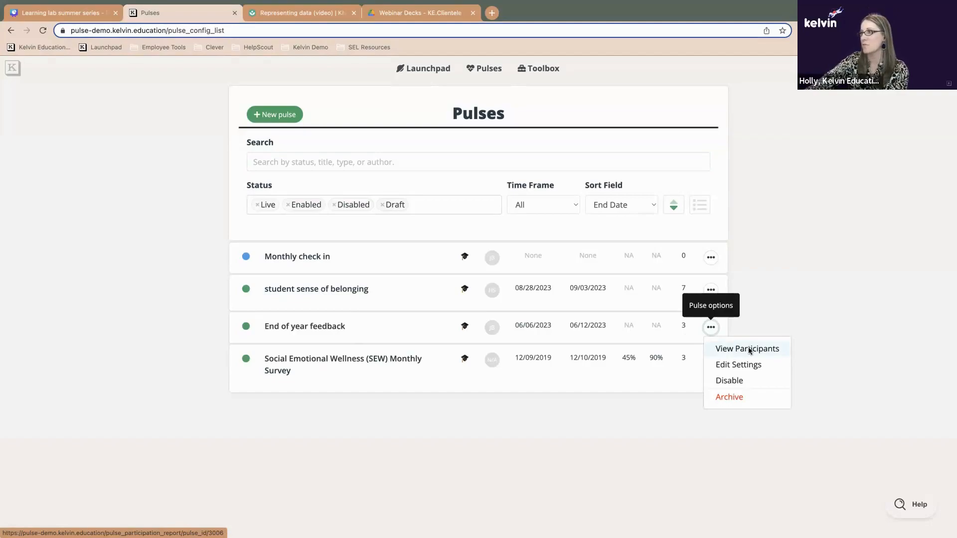
click(767, 351)
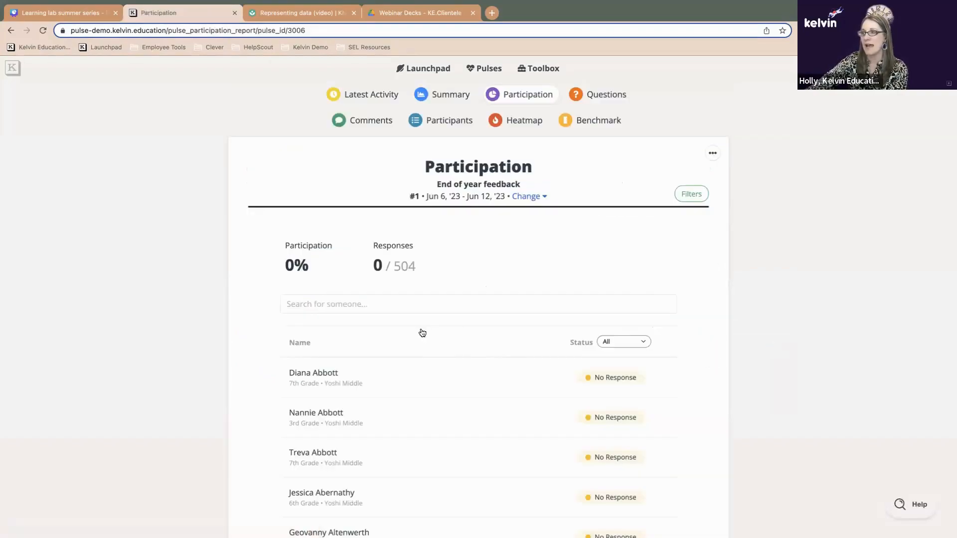
Find a 6th-grade student in the participation list and open the Pulse preview from that student's card
scroll(422, 333, down, 3)
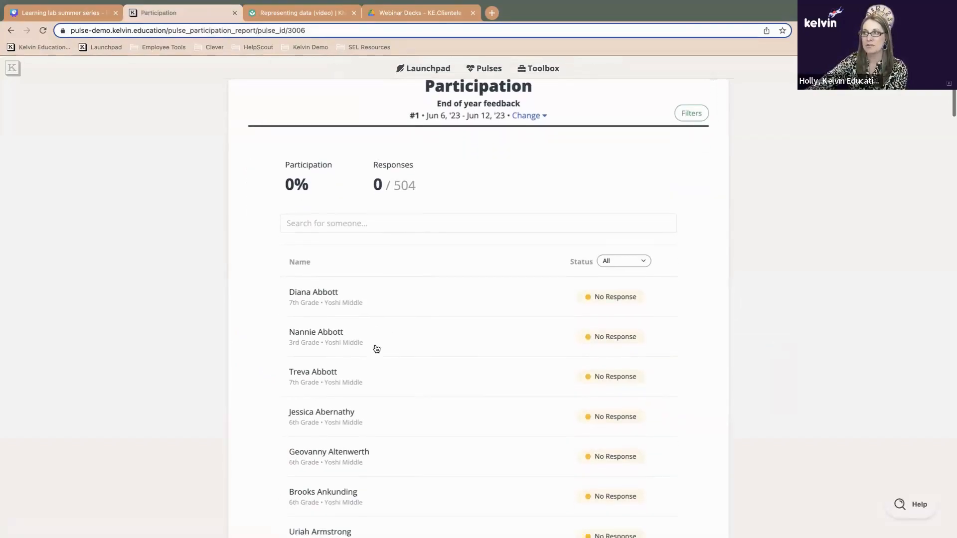
scroll(377, 348, down, 2)
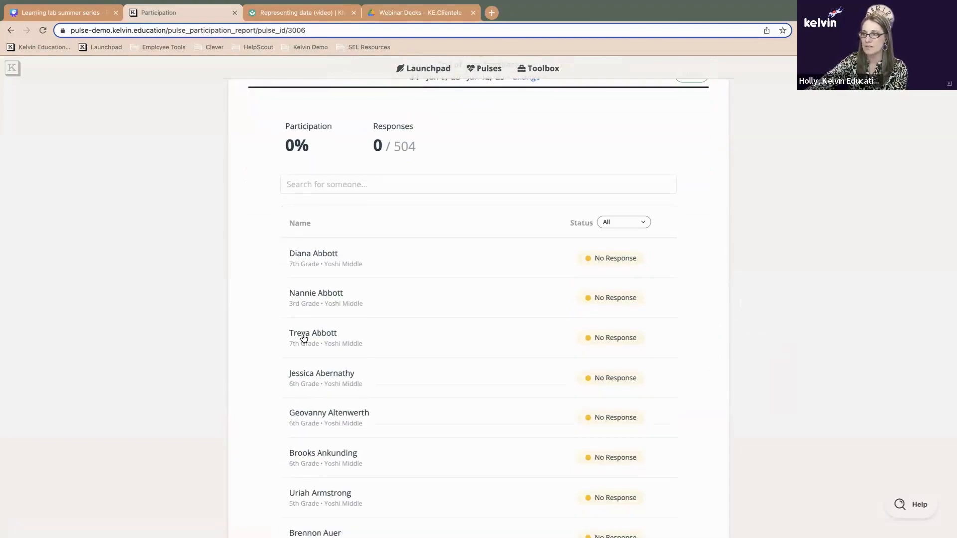
scroll(308, 357, down, 1)
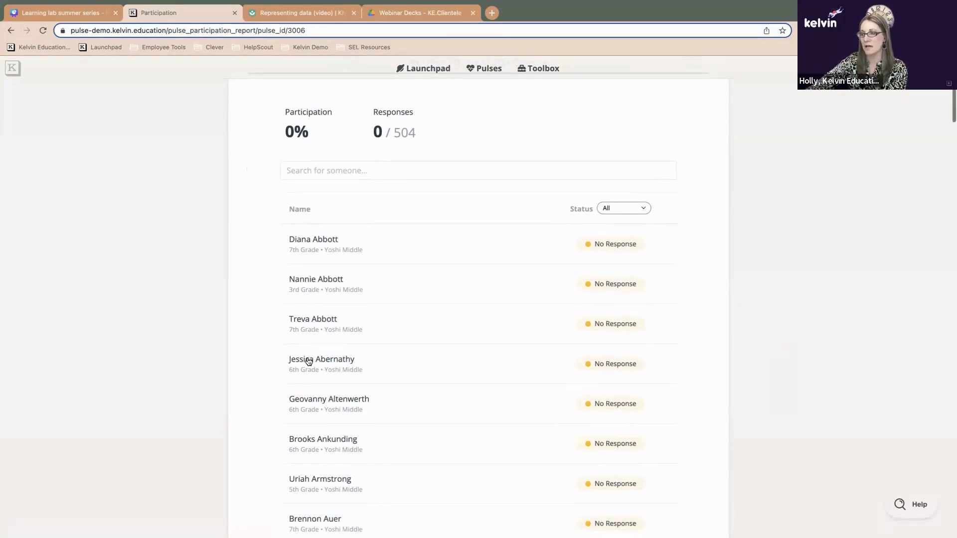
click(311, 360)
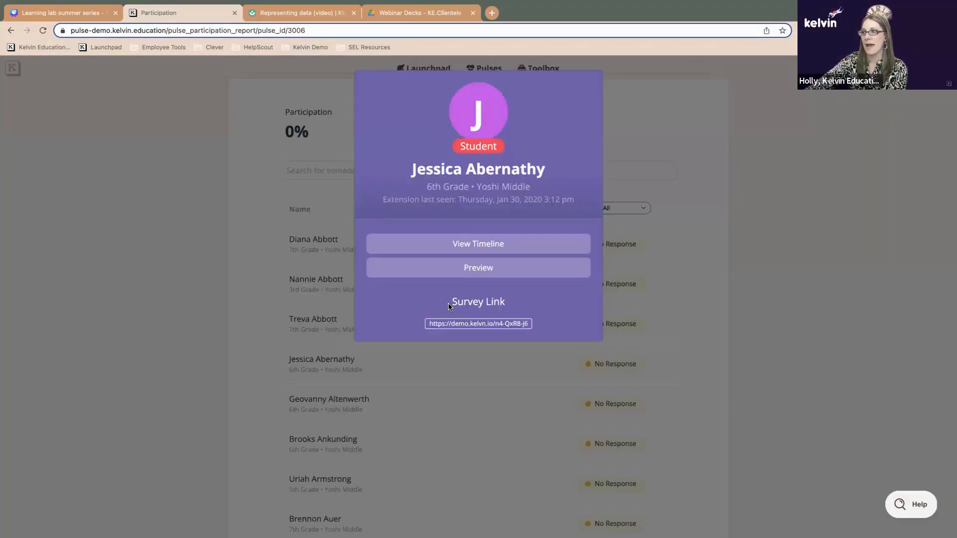
click(468, 269)
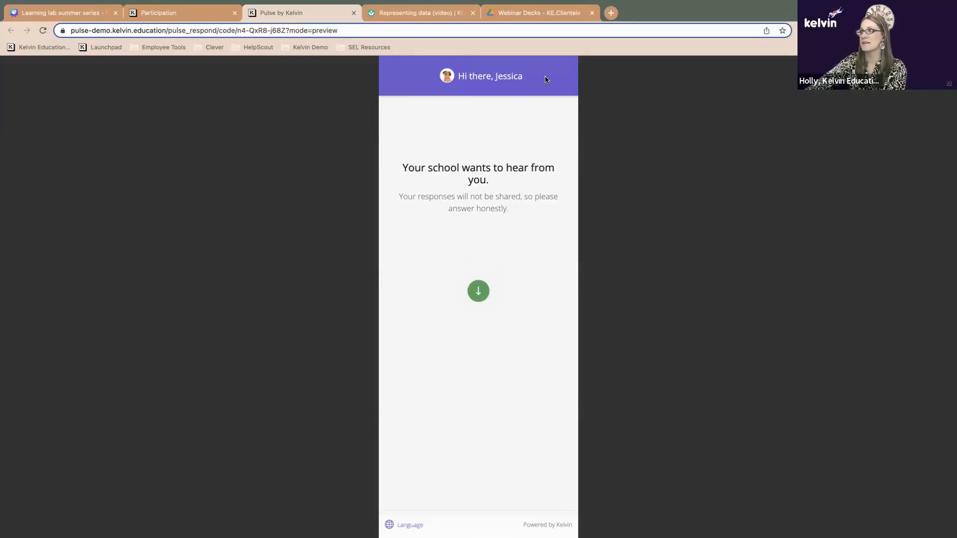
Start the survey, answer the school-year highlight question with "I loved the school dances" and rate attending school-sponsored events as Strongly Agree
drag(464, 76, 515, 90)
click(489, 312)
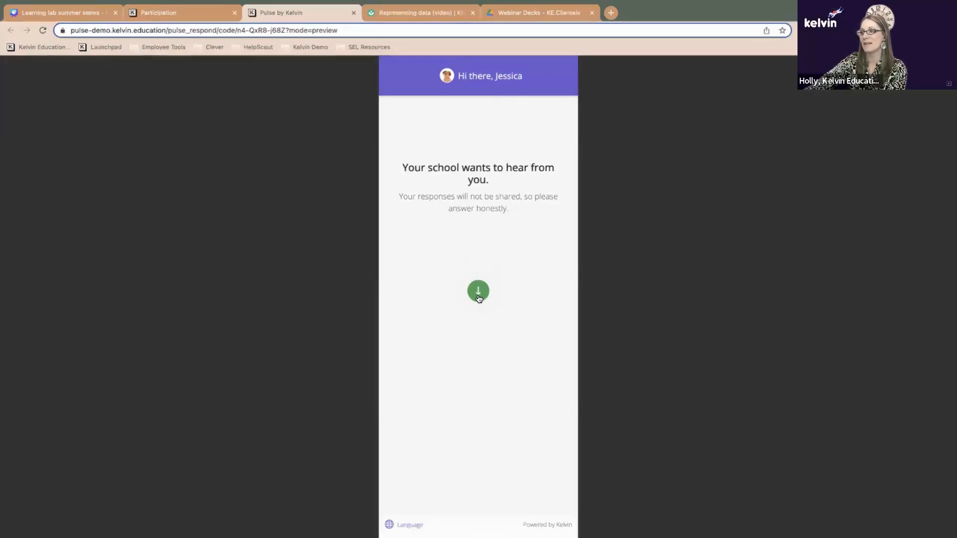
click(479, 295)
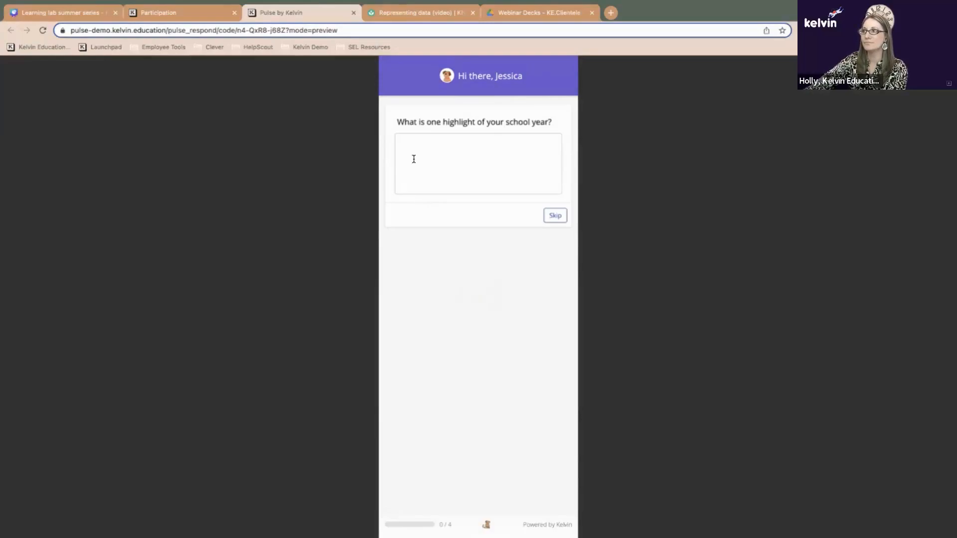
click(516, 173)
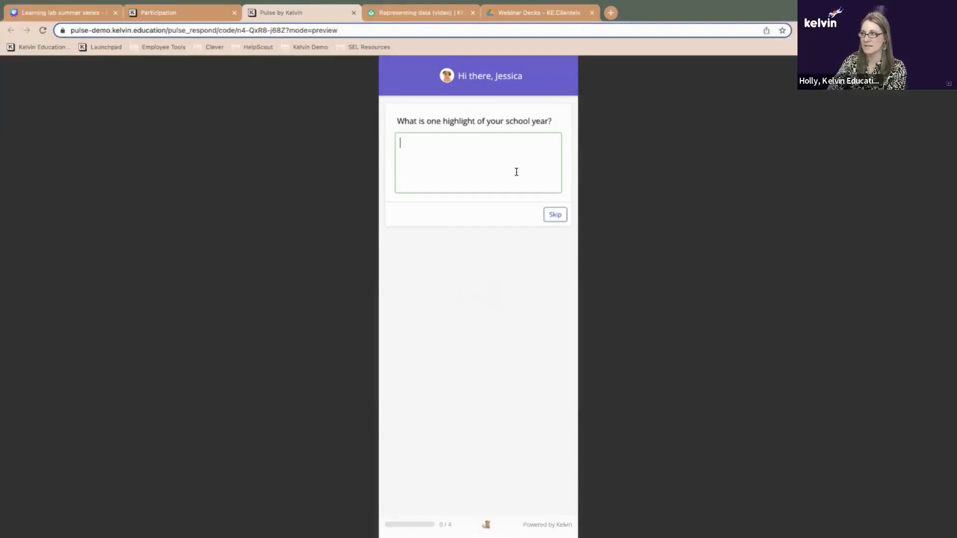
text(I)
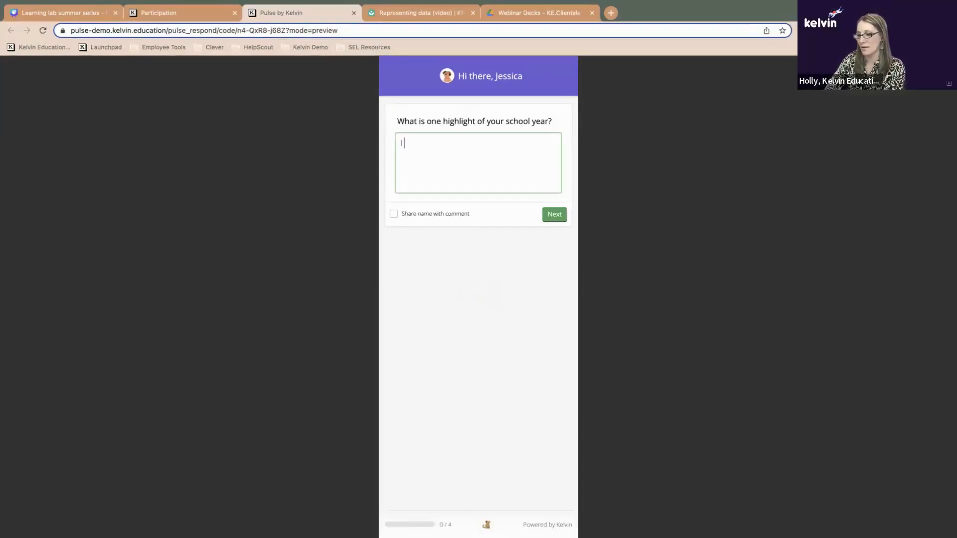
text( loved the school d)
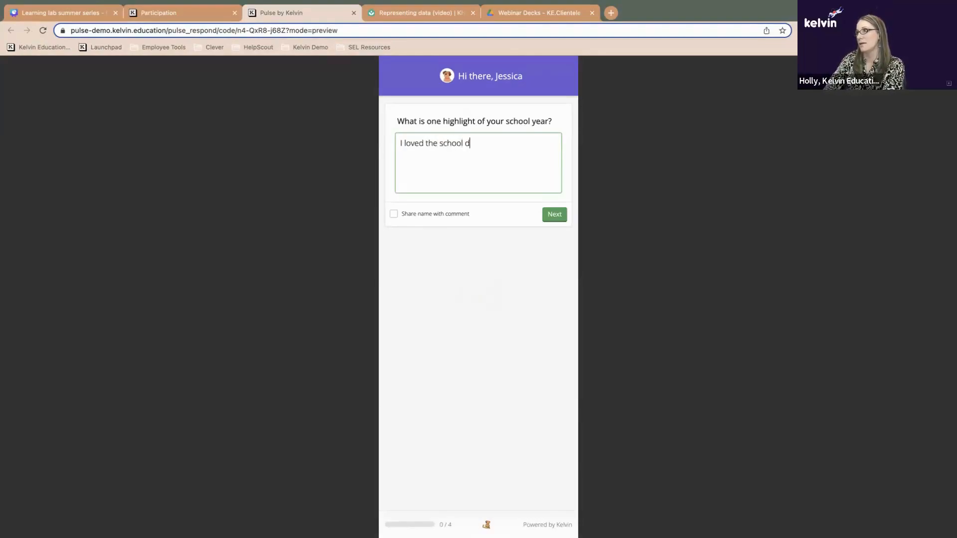
text(ances)
click(555, 214)
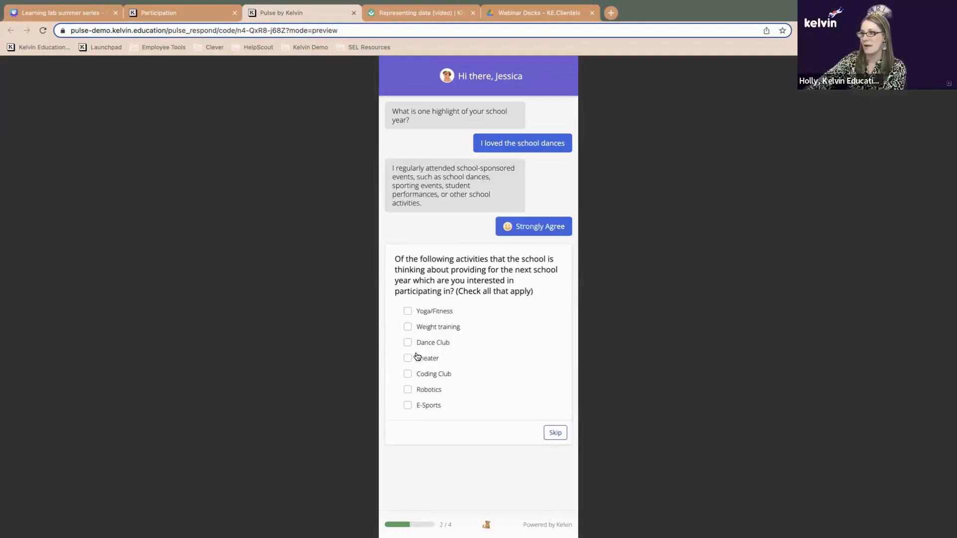
Choose Yoga/Fitness, Weight training and Theater as the activities of interest and continue to the end of the survey
click(406, 312)
click(406, 328)
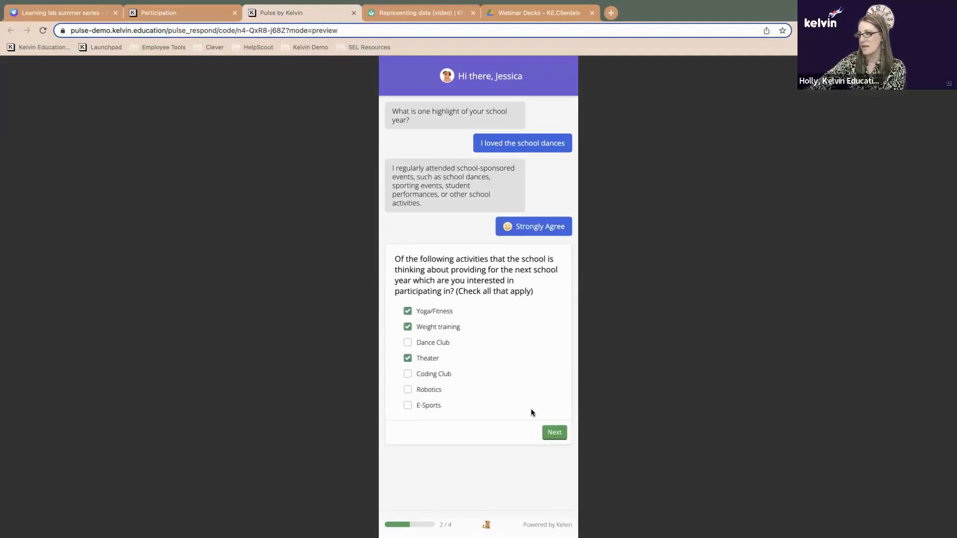
click(559, 439)
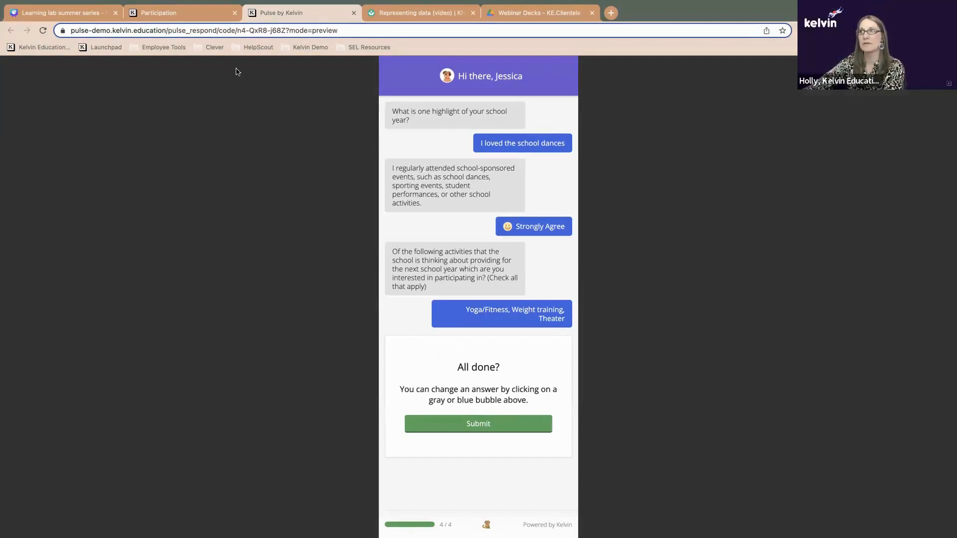
Return to the participation report, close the student's card and look at the options of the "End of year feedback" Pulse in the Pulses list
click(195, 14)
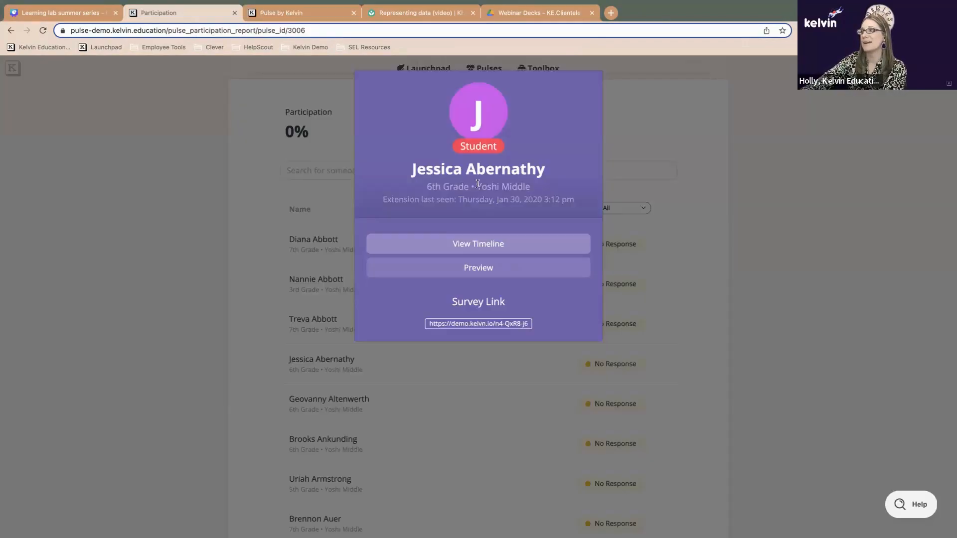
click(283, 161)
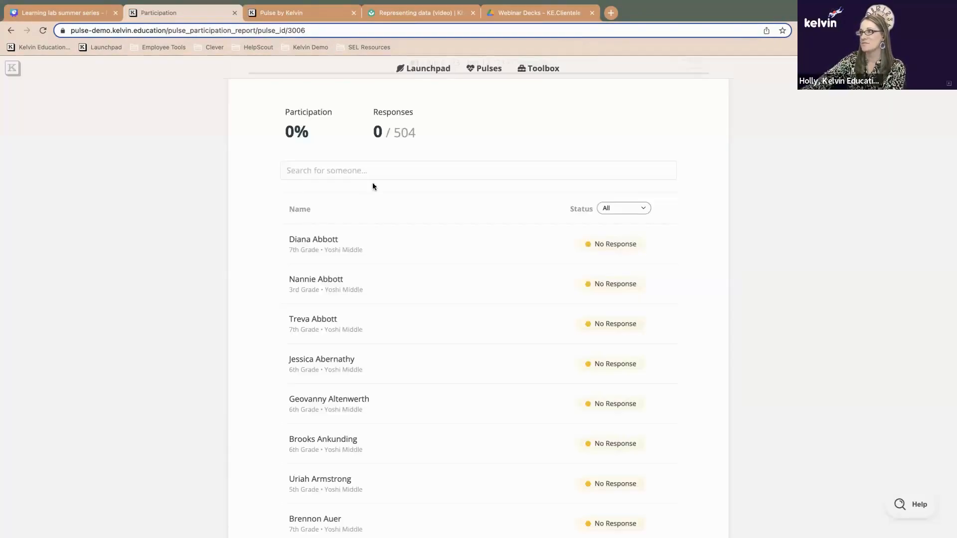
scroll(372, 182, up, 4)
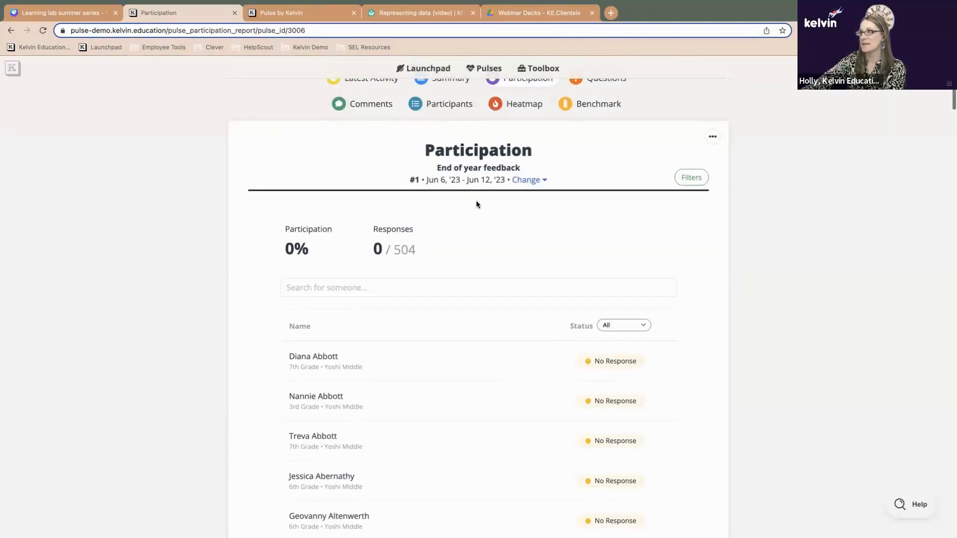
click(488, 70)
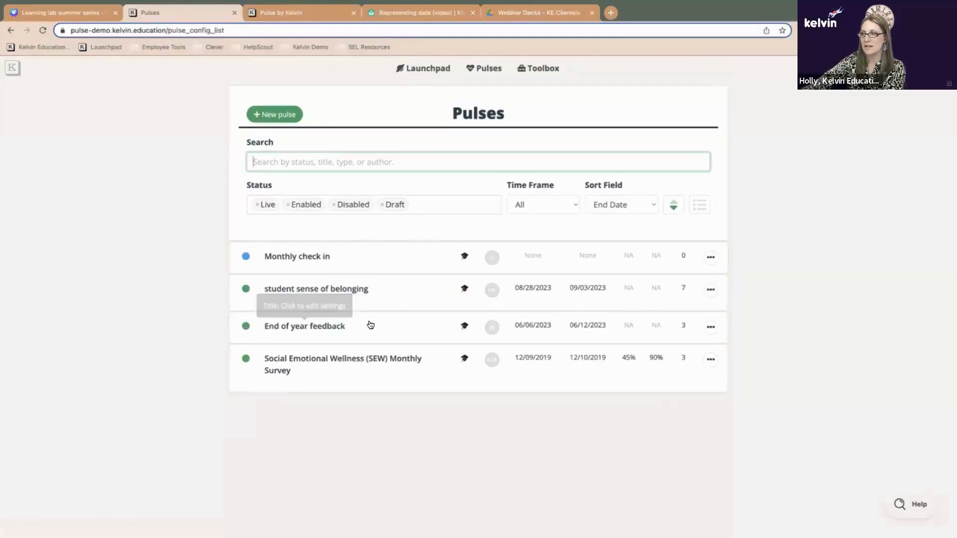
click(711, 328)
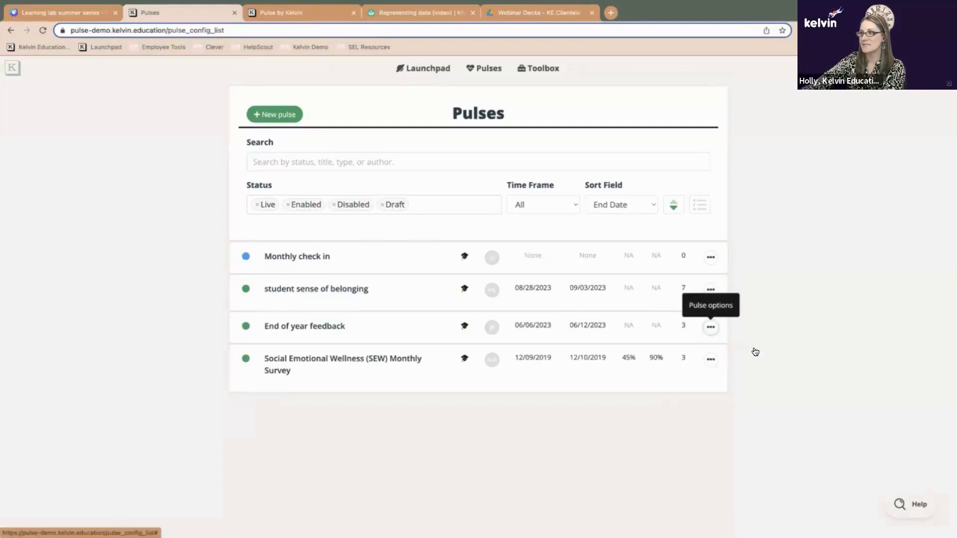
click(773, 308)
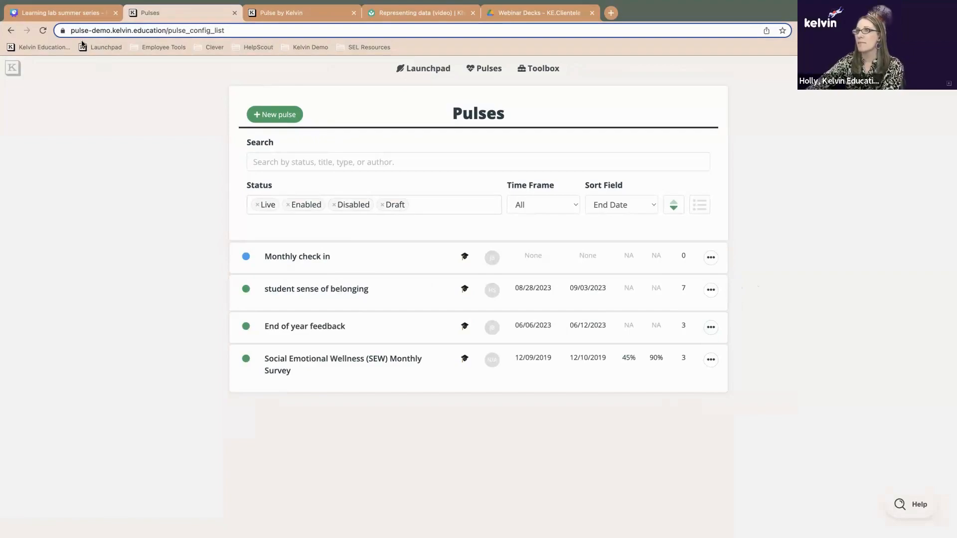
Switch to the "Learning lab summer series" deck in Canva, present it full screen and advance past the Kelvin Resources slide
click(75, 16)
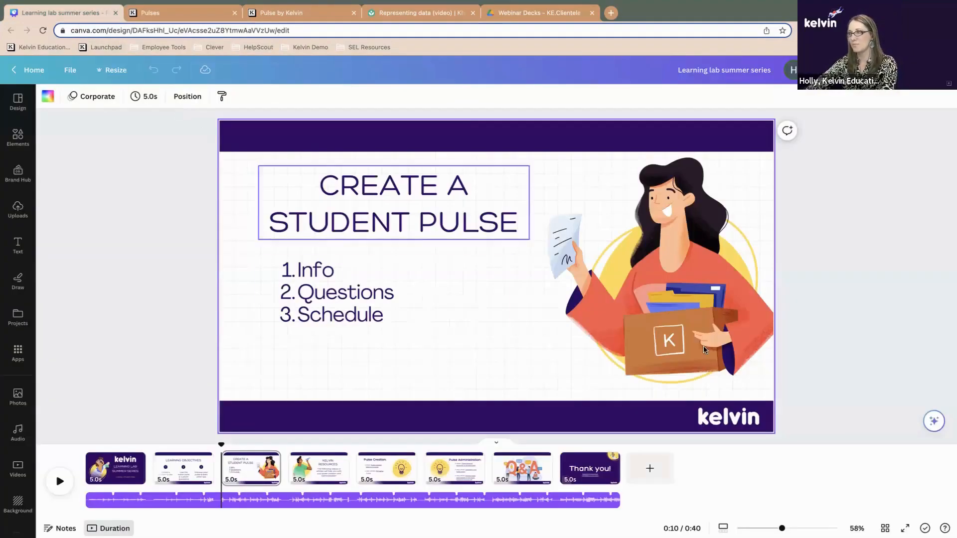
click(865, 70)
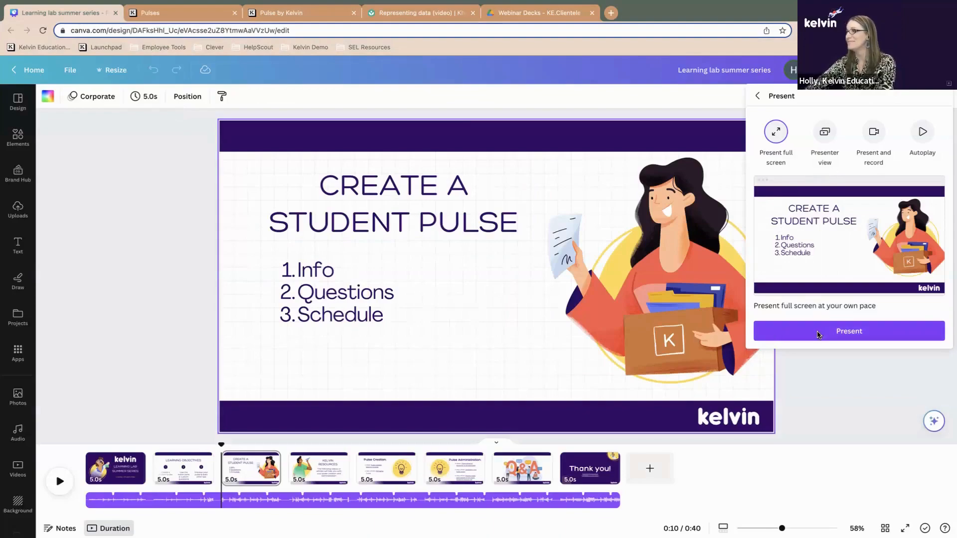
click(817, 333)
click(781, 254)
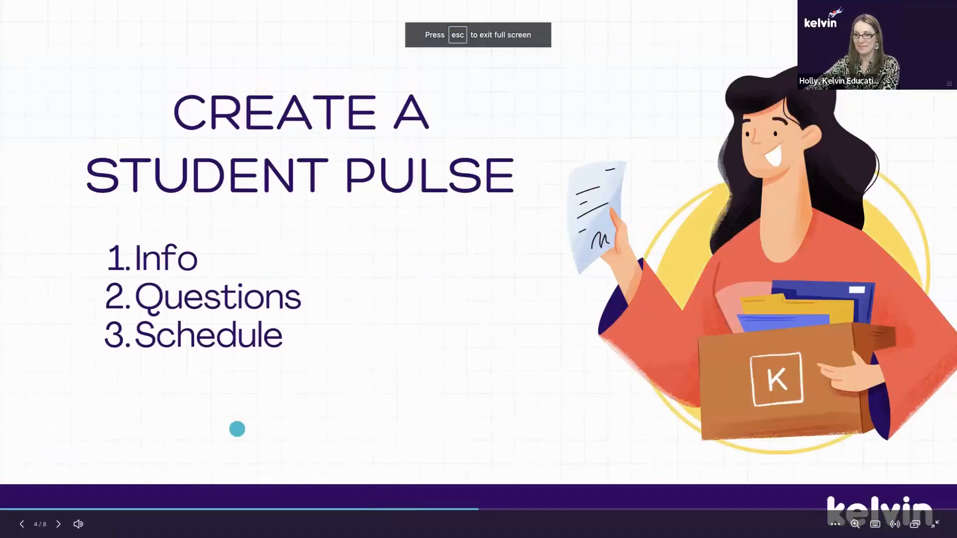
mouse_move(80, 524)
drag(96, 525, 71, 524)
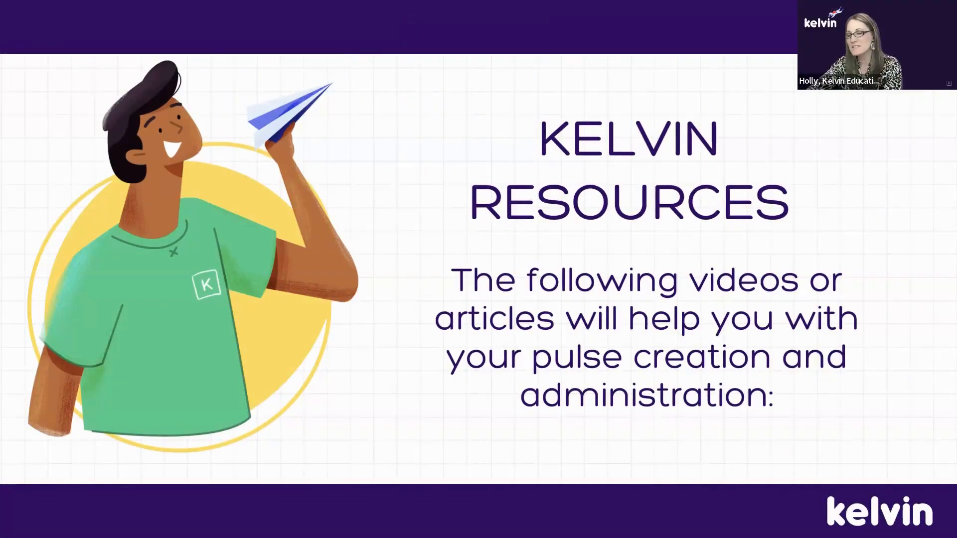
click(897, 408)
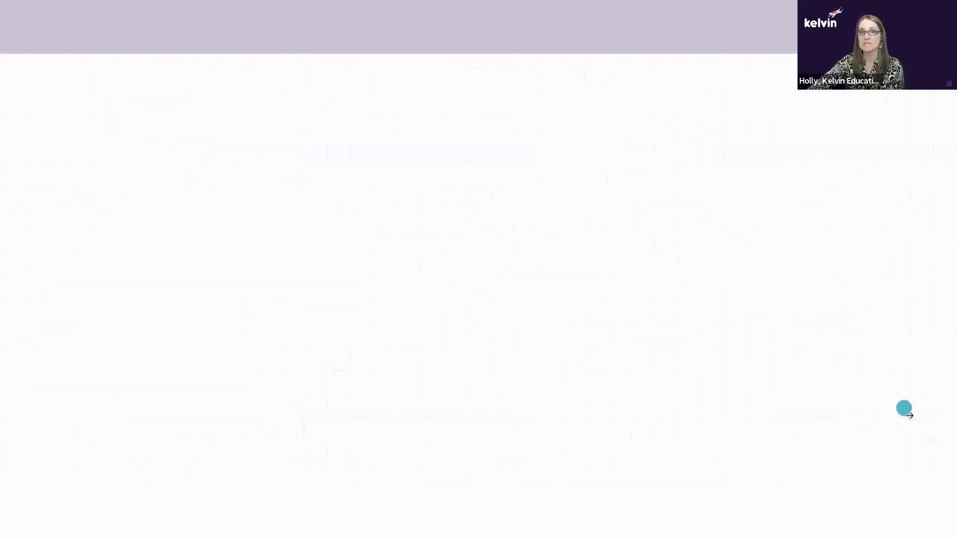